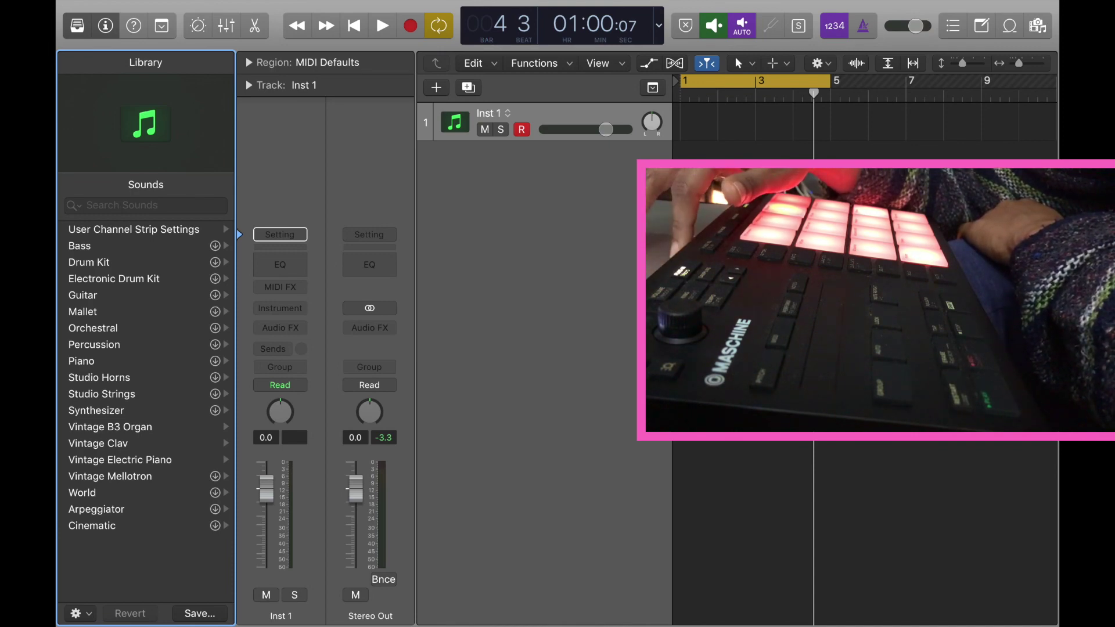
# Step: Load the stereo version of Native Instruments' Maschine 2 as the Inst 1 track's instrument and show its plug-in window
pyautogui.press('alt+super+n')
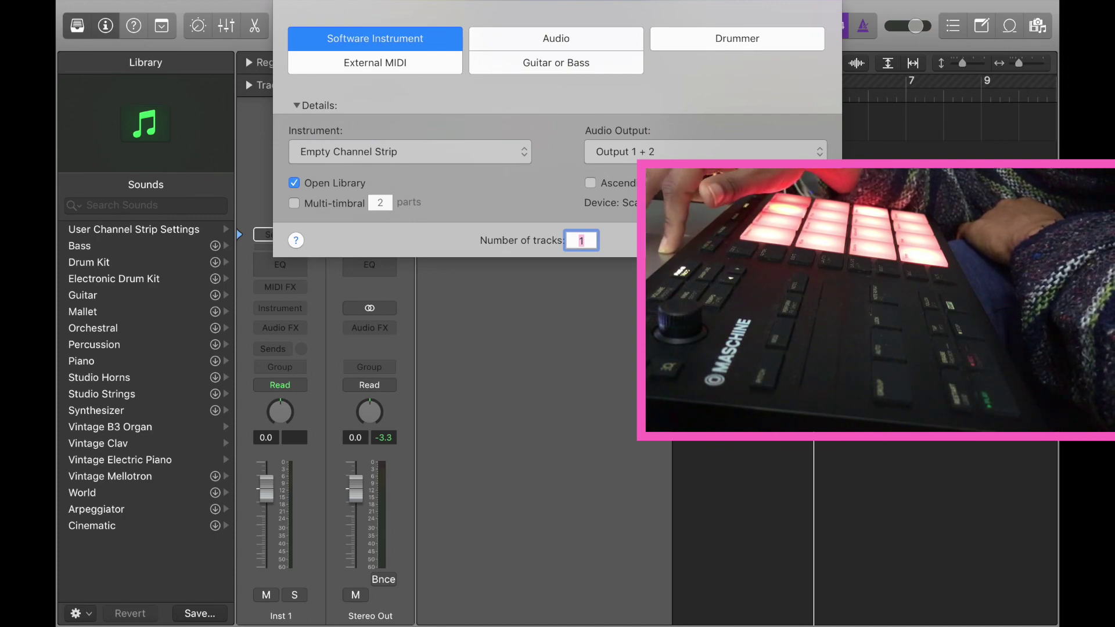
pyautogui.press('Return')
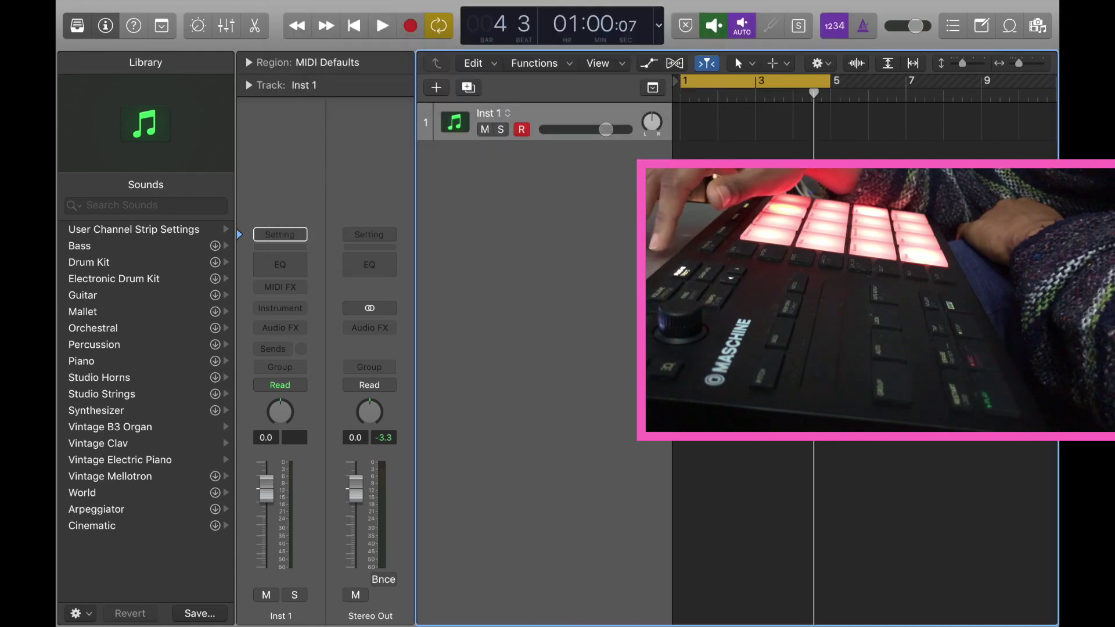
pyautogui.click(280, 308)
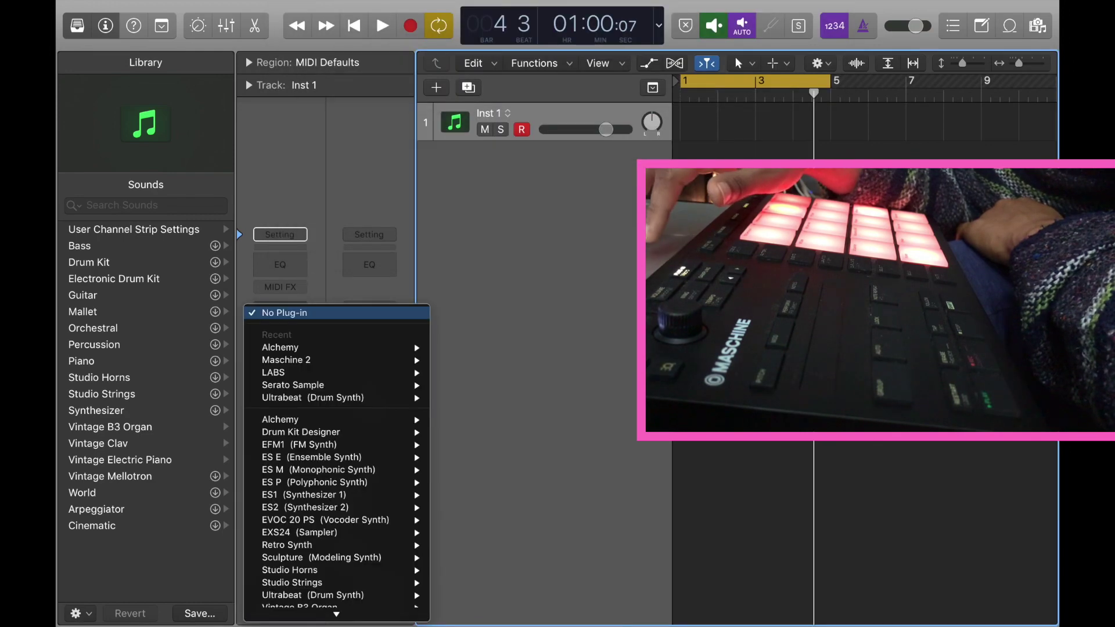
pyautogui.moveTo(406, 532)
pyautogui.scroll(-5, 413, 355)
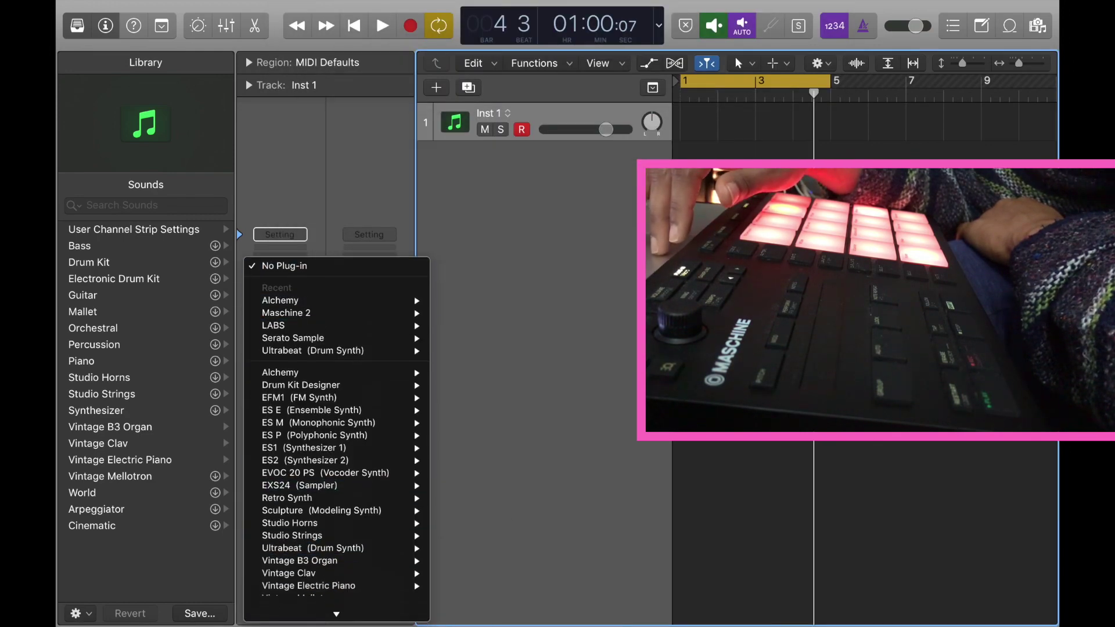
pyautogui.moveTo(348, 601)
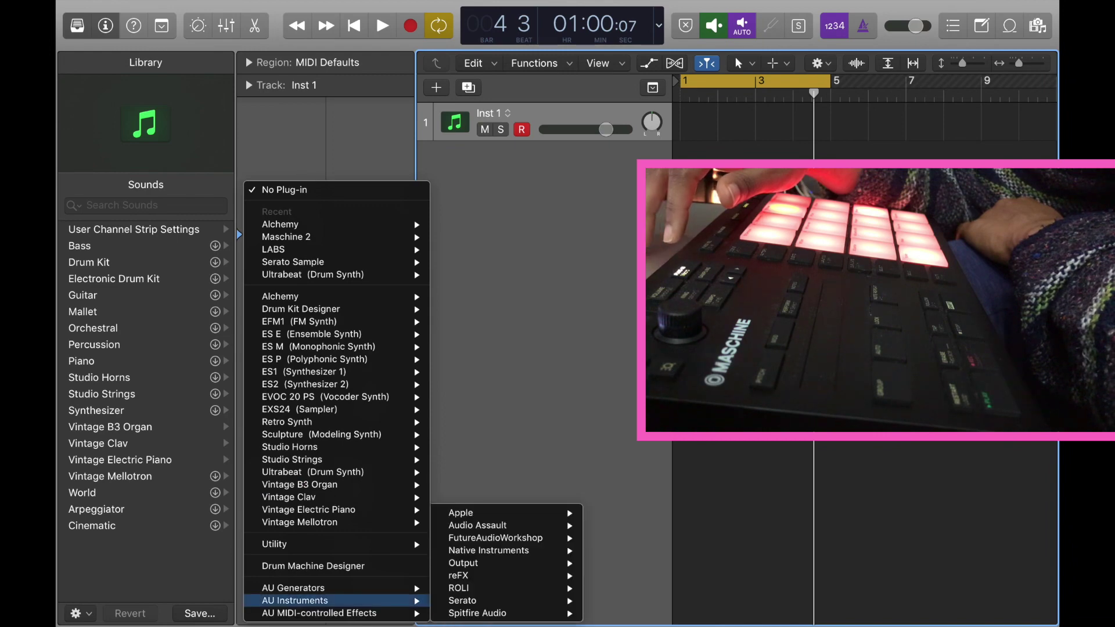
pyautogui.moveTo(488, 550)
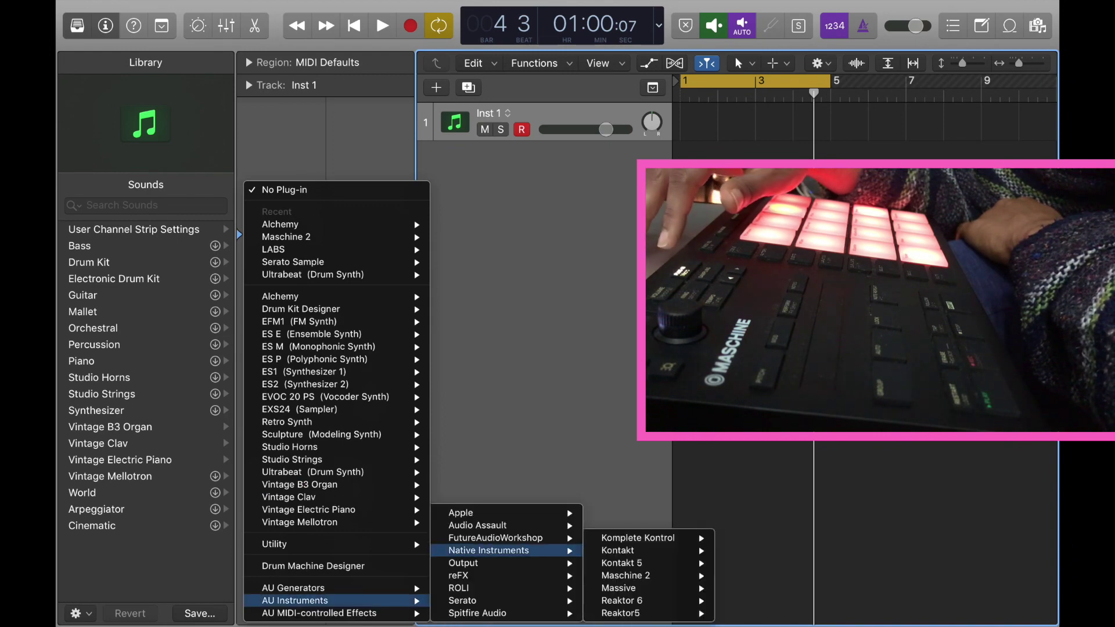
pyautogui.moveTo(622, 576)
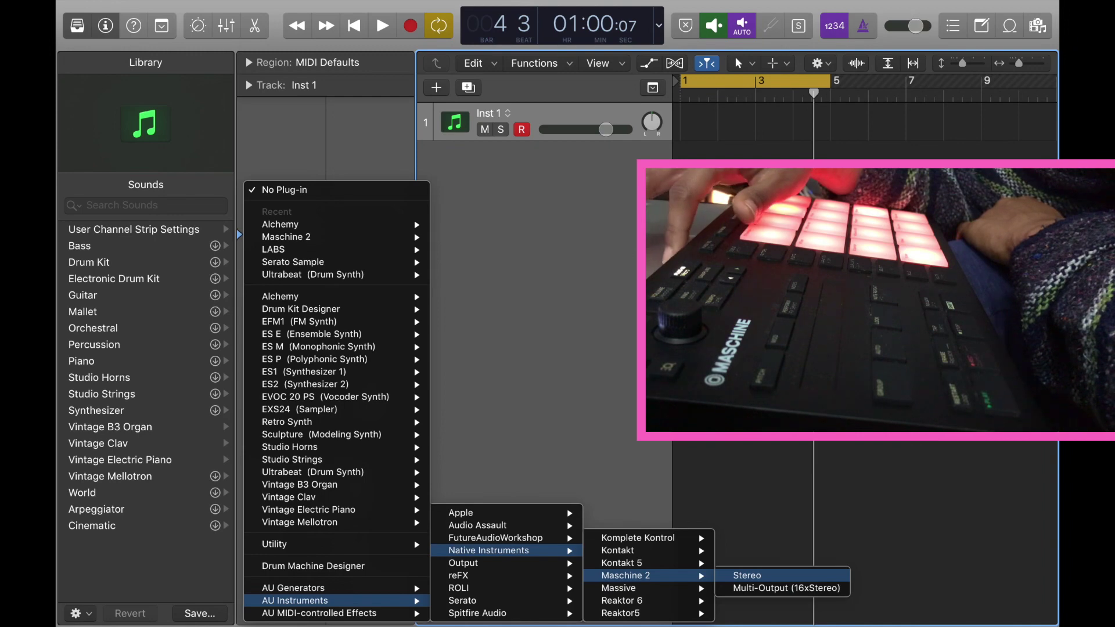
pyautogui.click(749, 575)
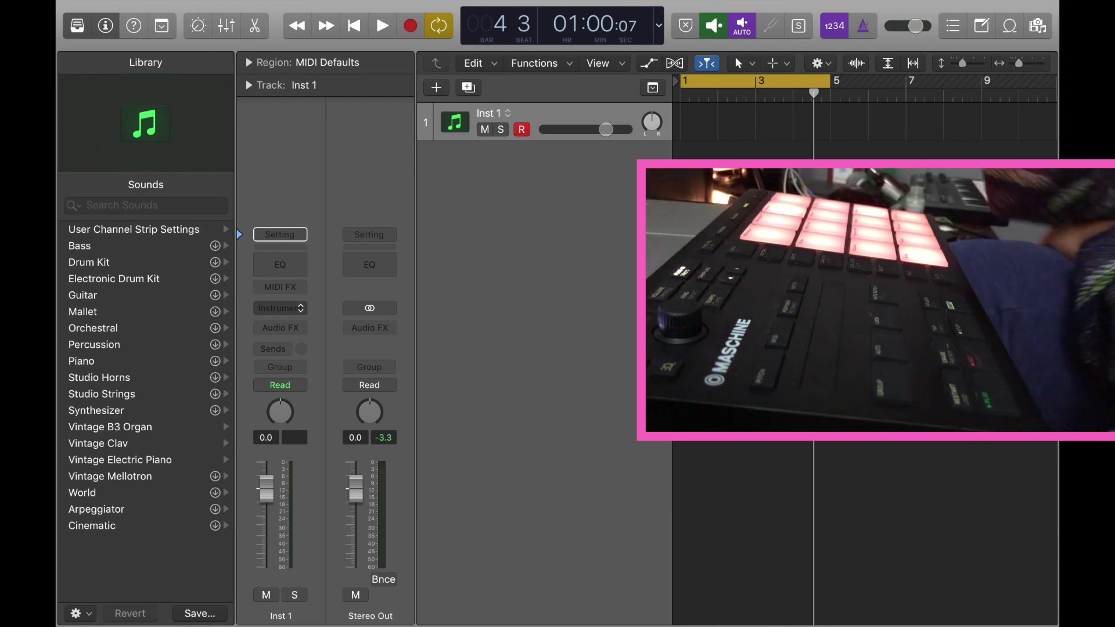
pyautogui.press('v')
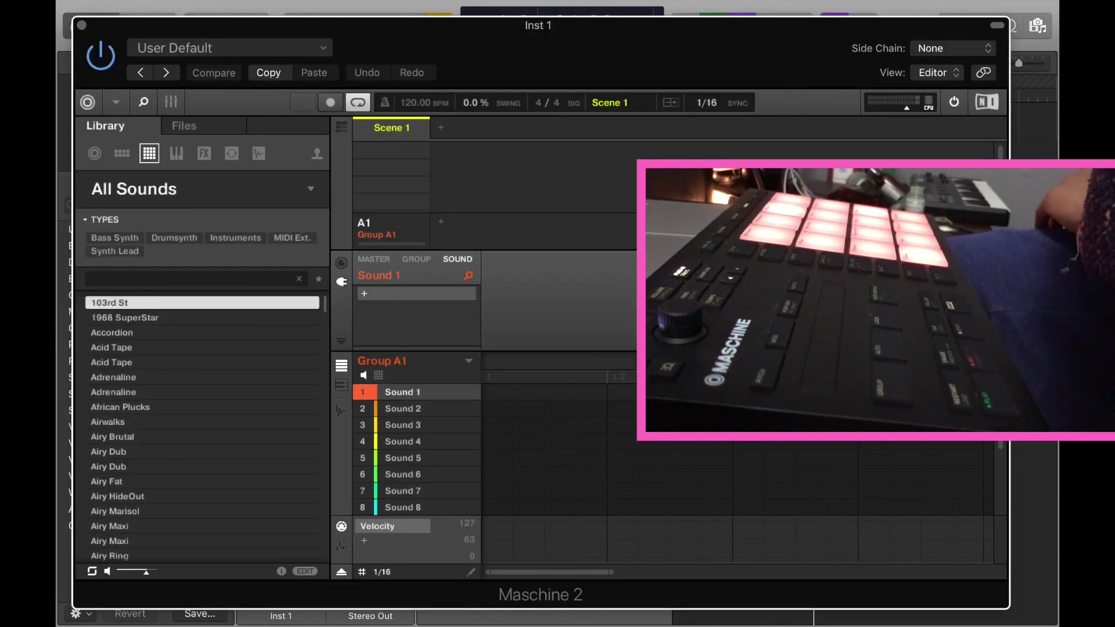
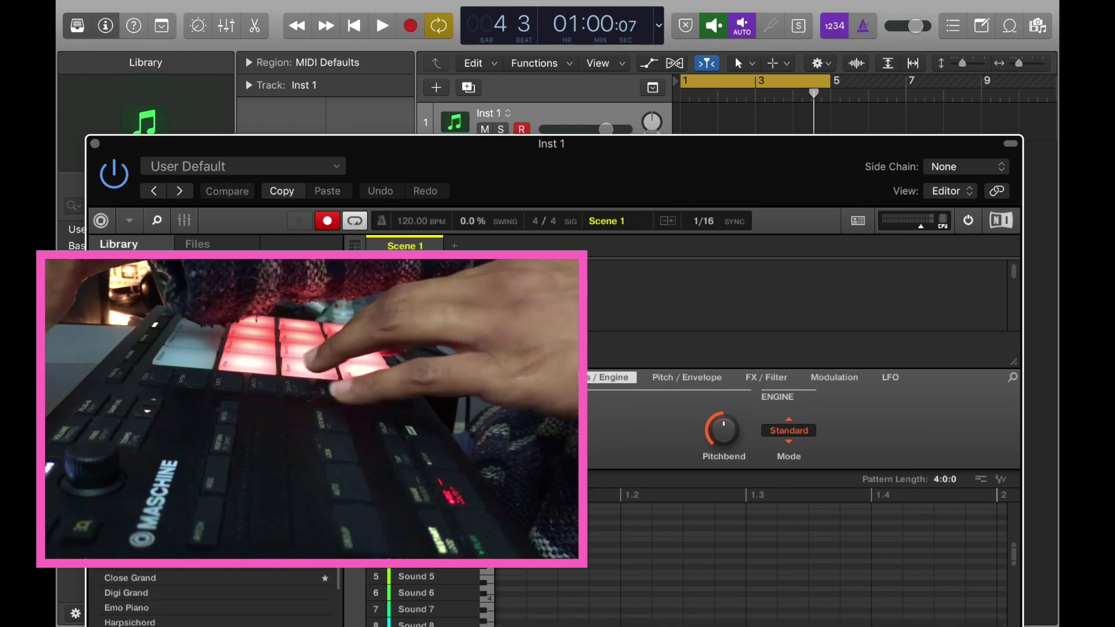
# Step: Finish recording the Ballad Grand pattern in Maschine 2 and return the project playhead to bar 1
pyautogui.press('r')
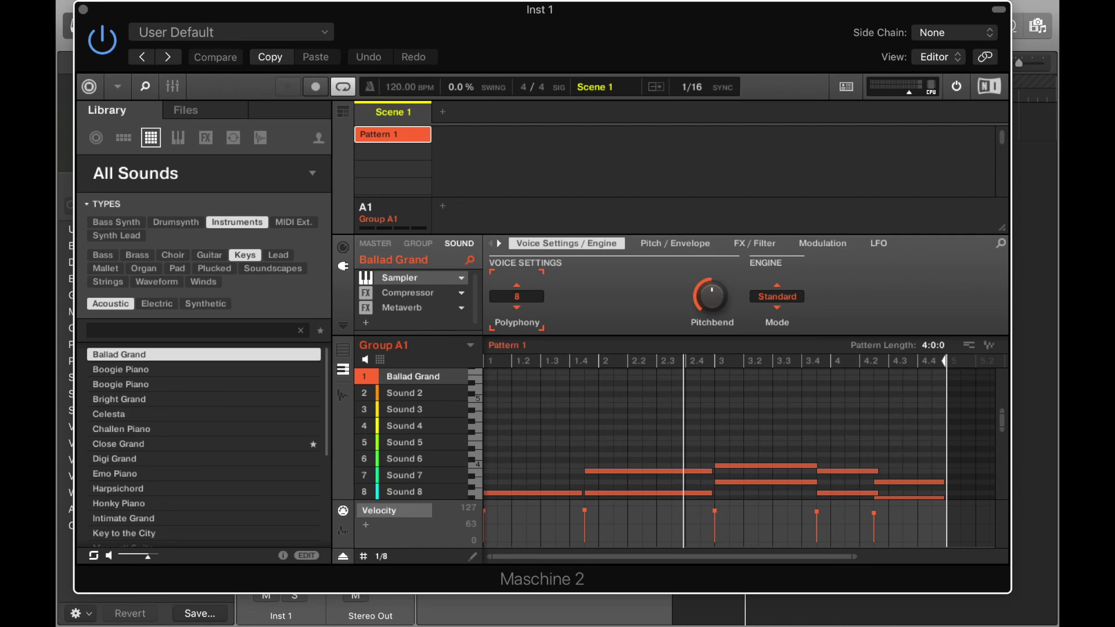
pyautogui.moveTo(580, 9); pyautogui.dragTo(615, 159)
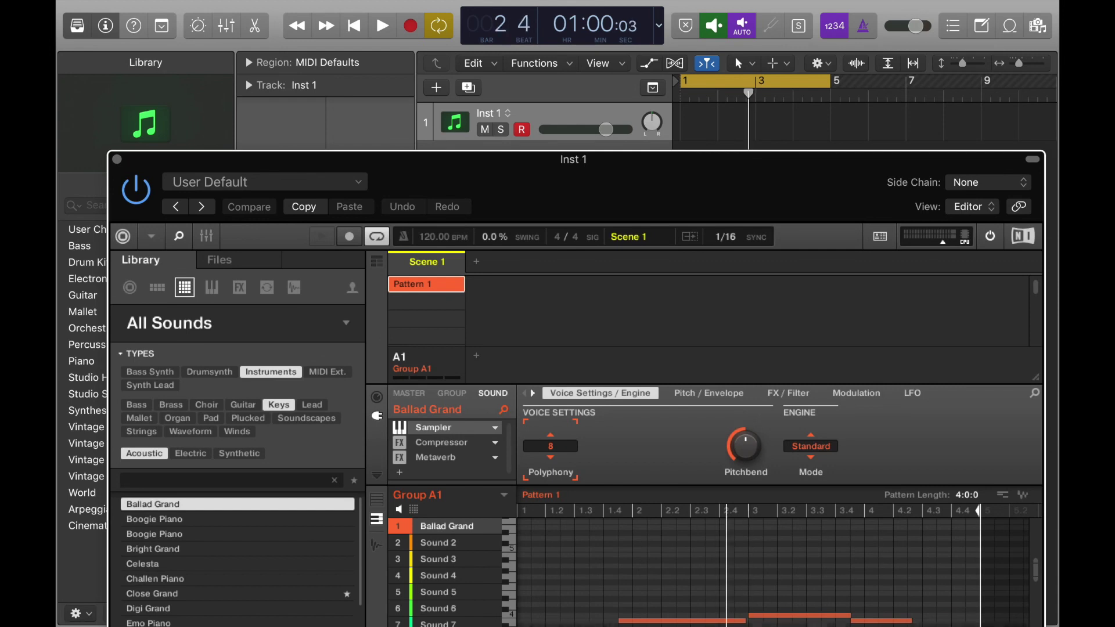
pyautogui.press('space')
pyautogui.click(735, 57)
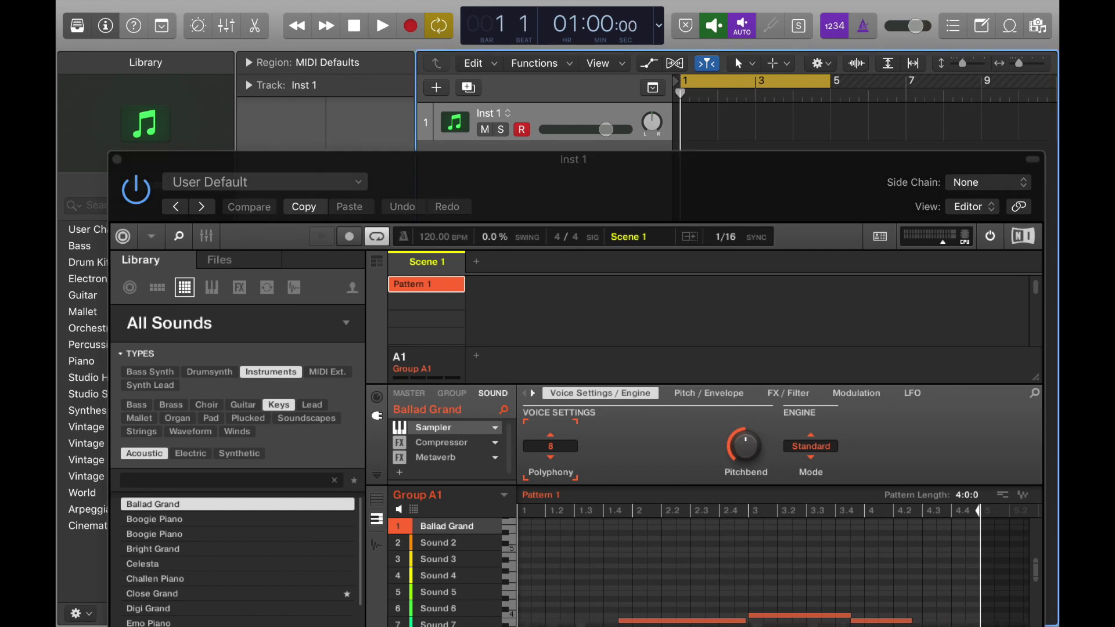
# Step: Transfer the MIDI of Pattern 1 from Maschine 2 onto the Inst 1 track at bar 1 without importing tempo information
pyautogui.moveTo(638, 159); pyautogui.dragTo(440, 22)
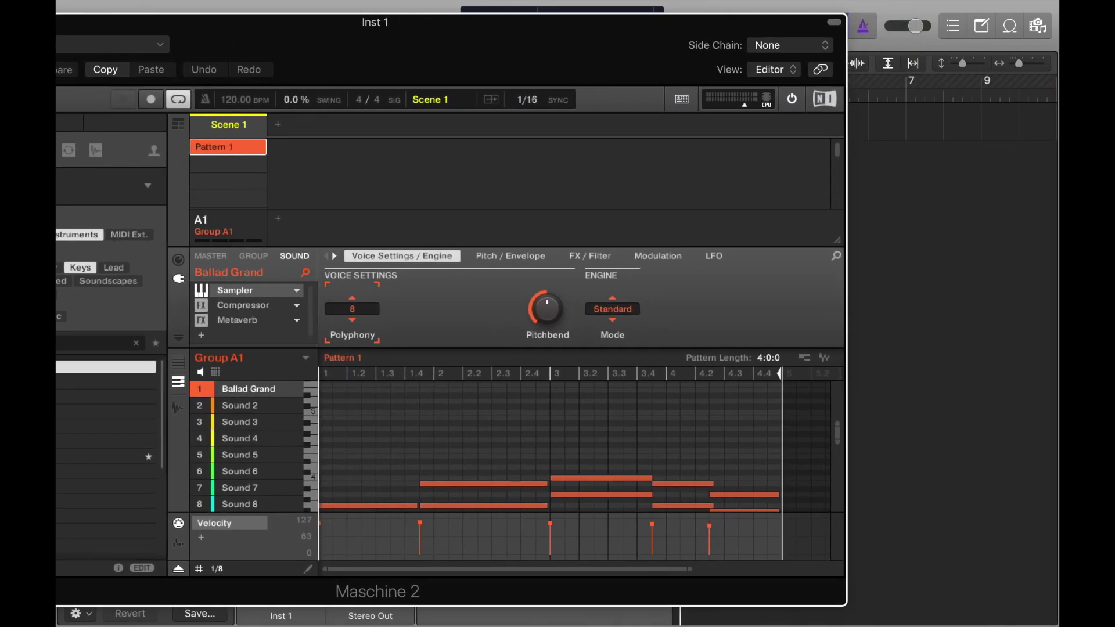
pyautogui.moveTo(440, 22); pyautogui.dragTo(196, 22)
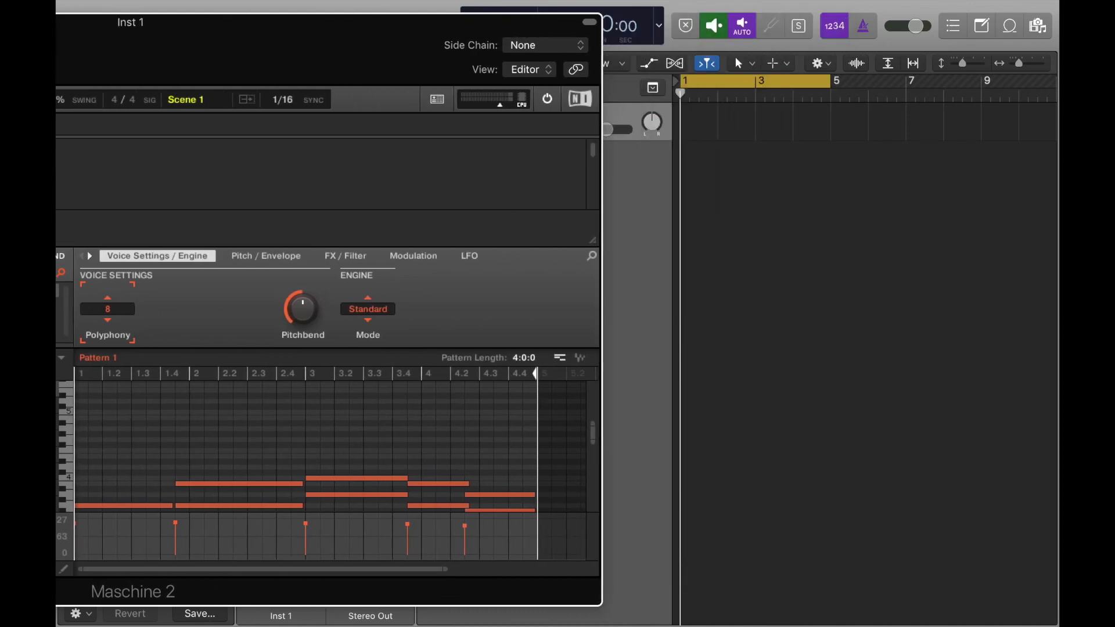
pyautogui.moveTo(559, 357); pyautogui.dragTo(690, 123)
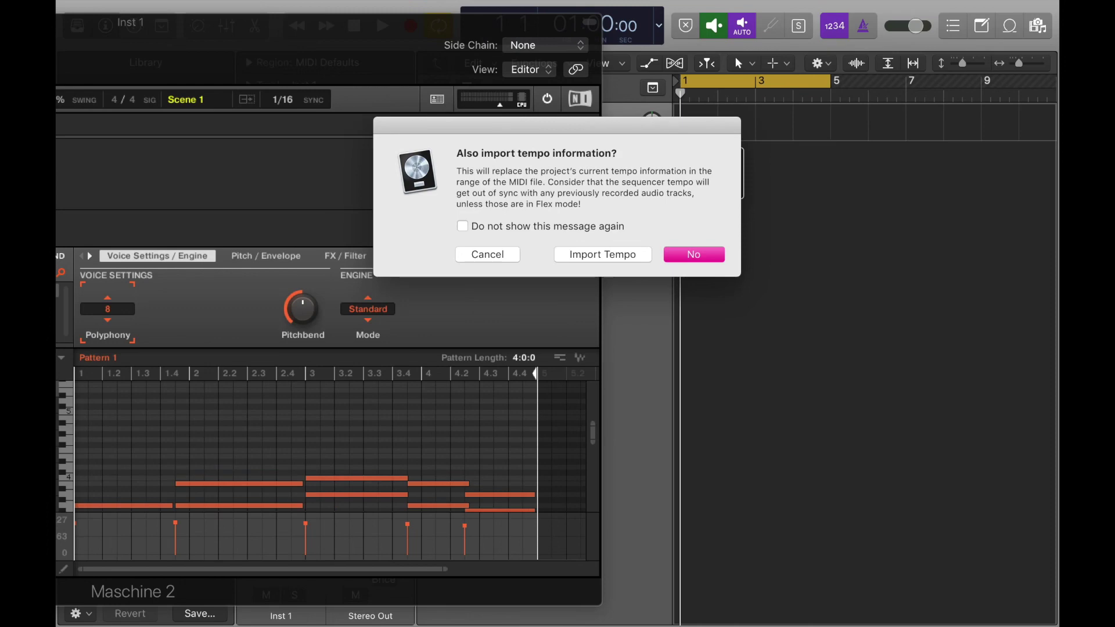
pyautogui.press('Return')
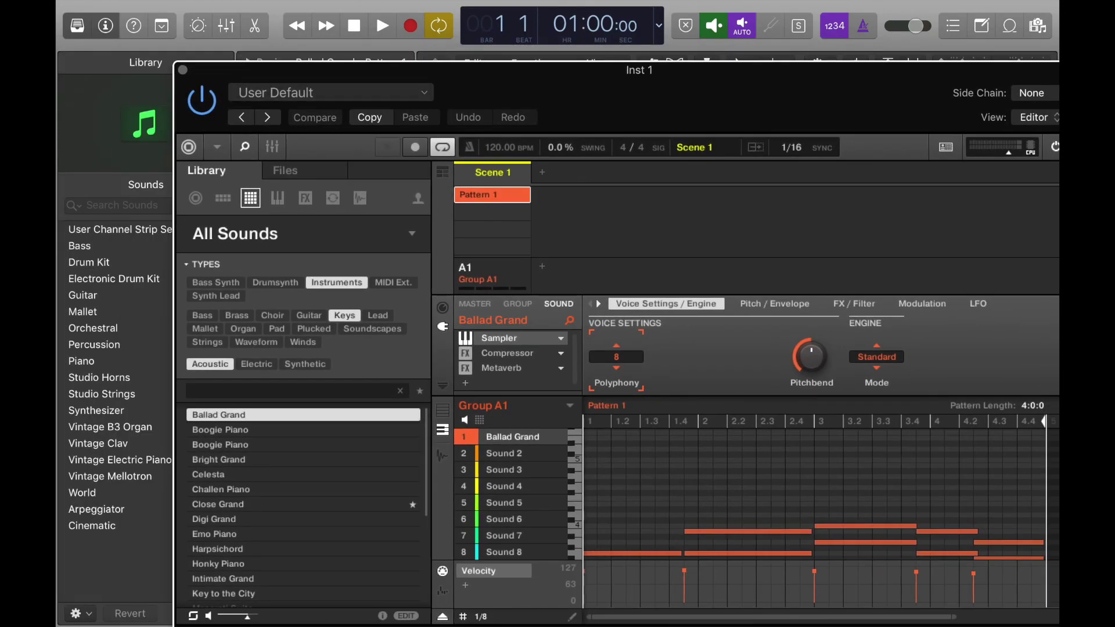
# Step: Play back the imported Ballad Grand region to check it, and close the Maschine 2 plug-in window
pyautogui.press('space')
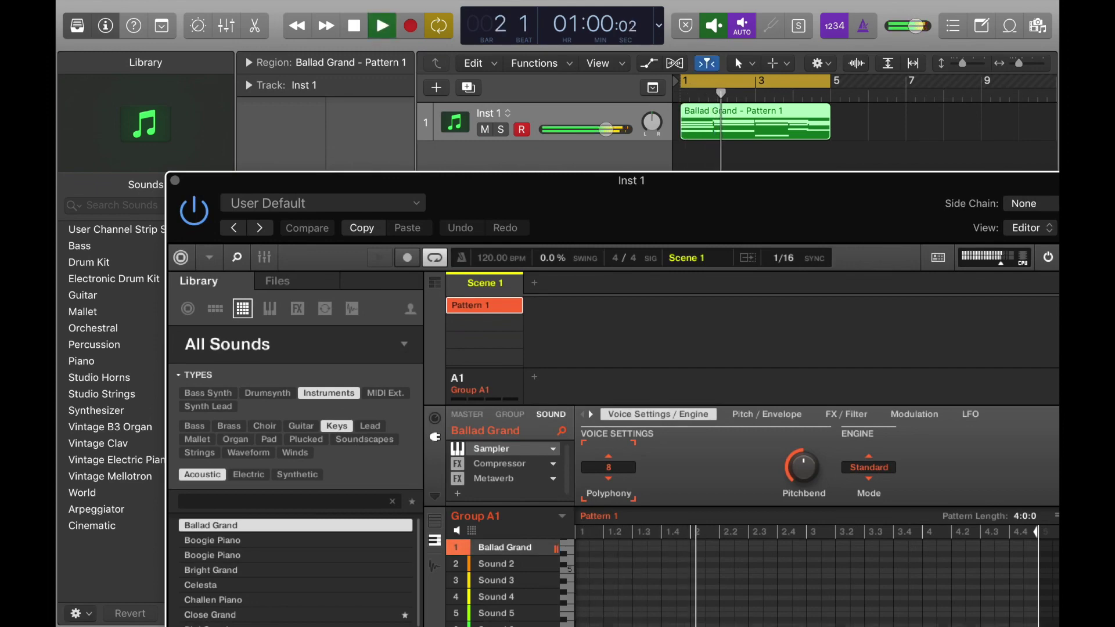
pyautogui.press('space')
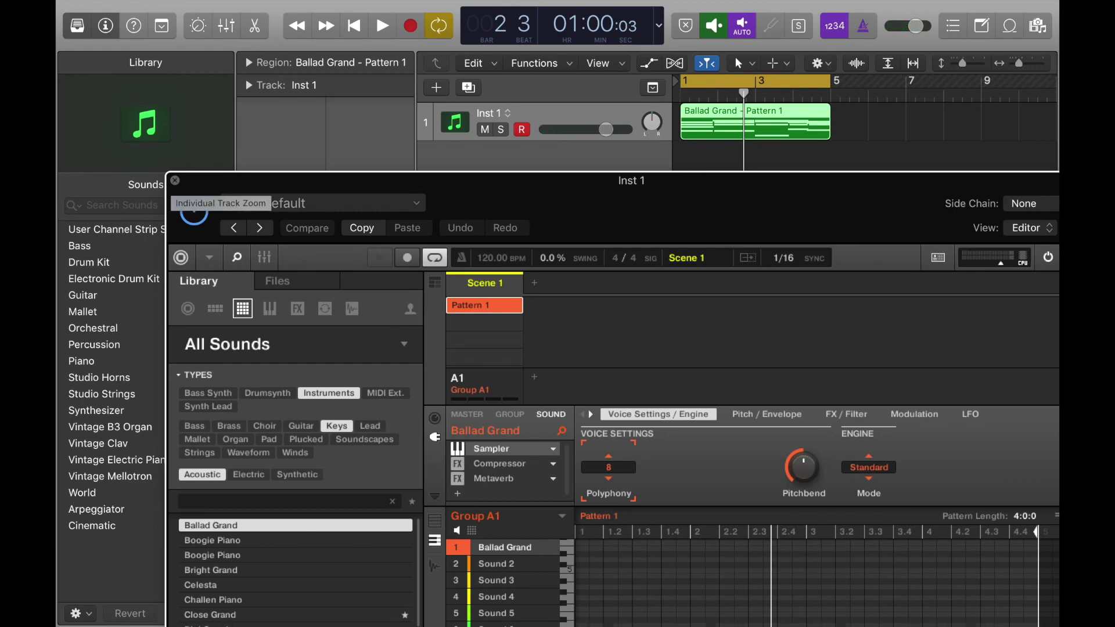
pyautogui.click(175, 180)
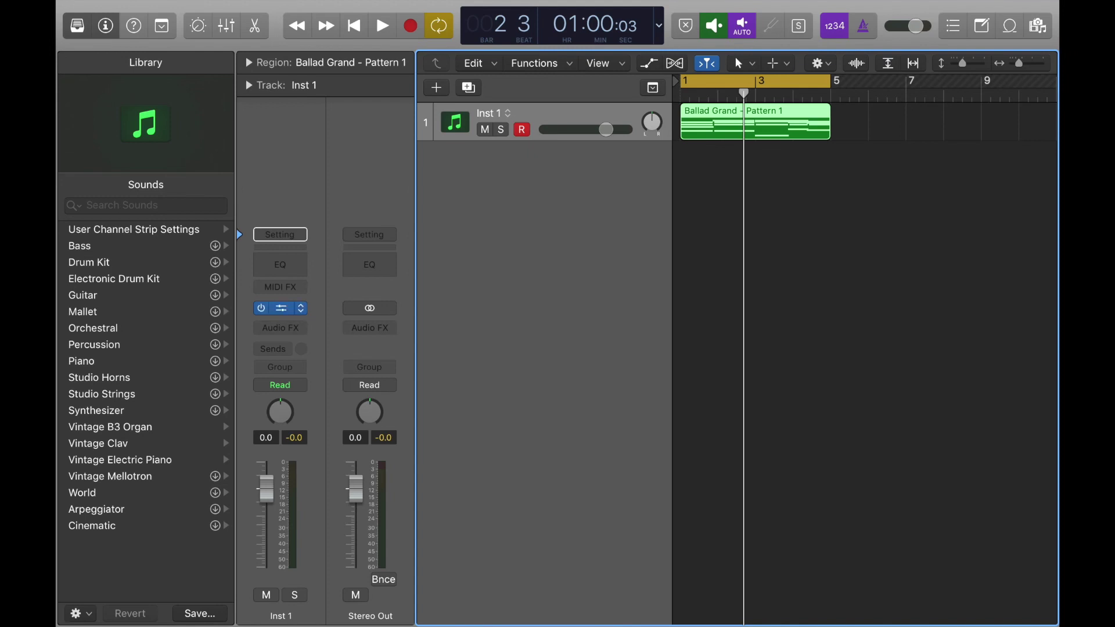
# Step: Replace Maschine 2 with the stereo Alchemy synth as the Inst 1 track's instrument and close its window
pyautogui.click(301, 308)
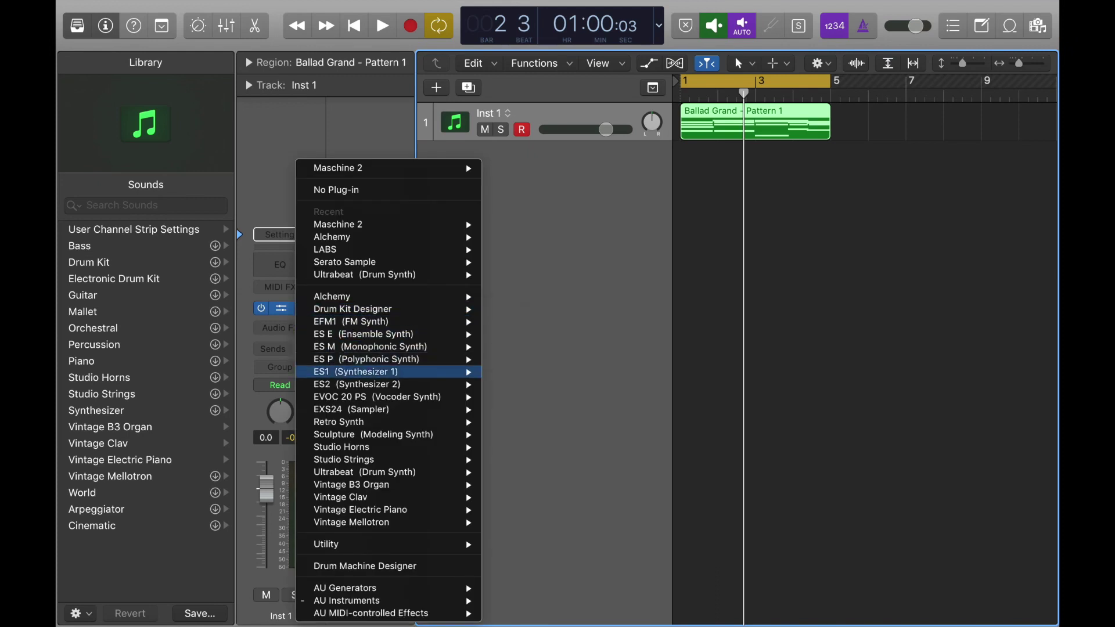
pyautogui.moveTo(360, 459)
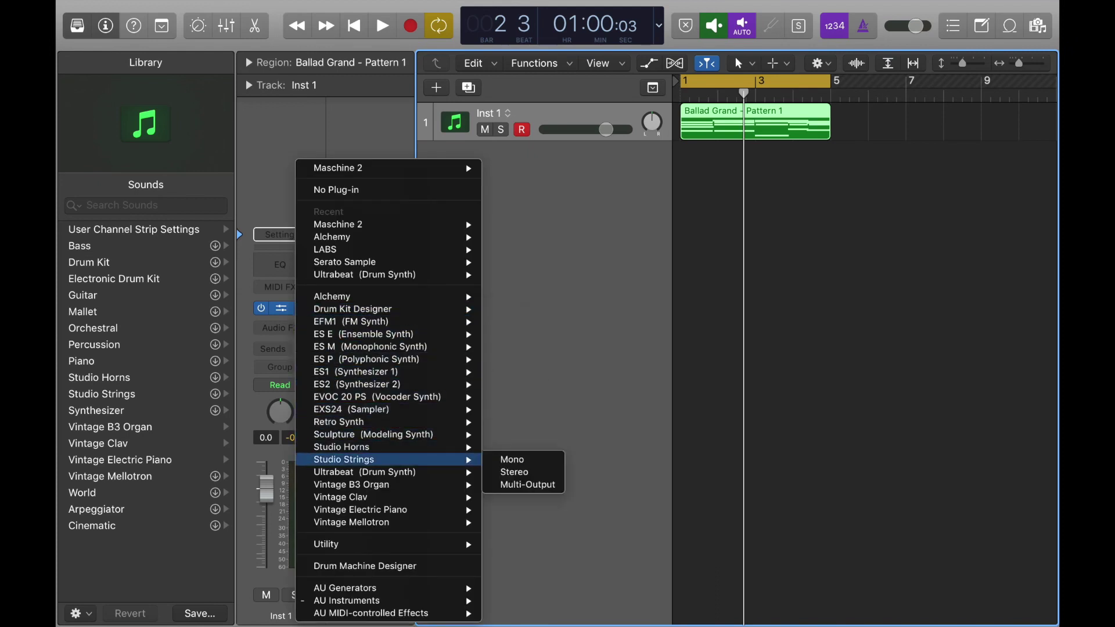
pyautogui.moveTo(360, 509)
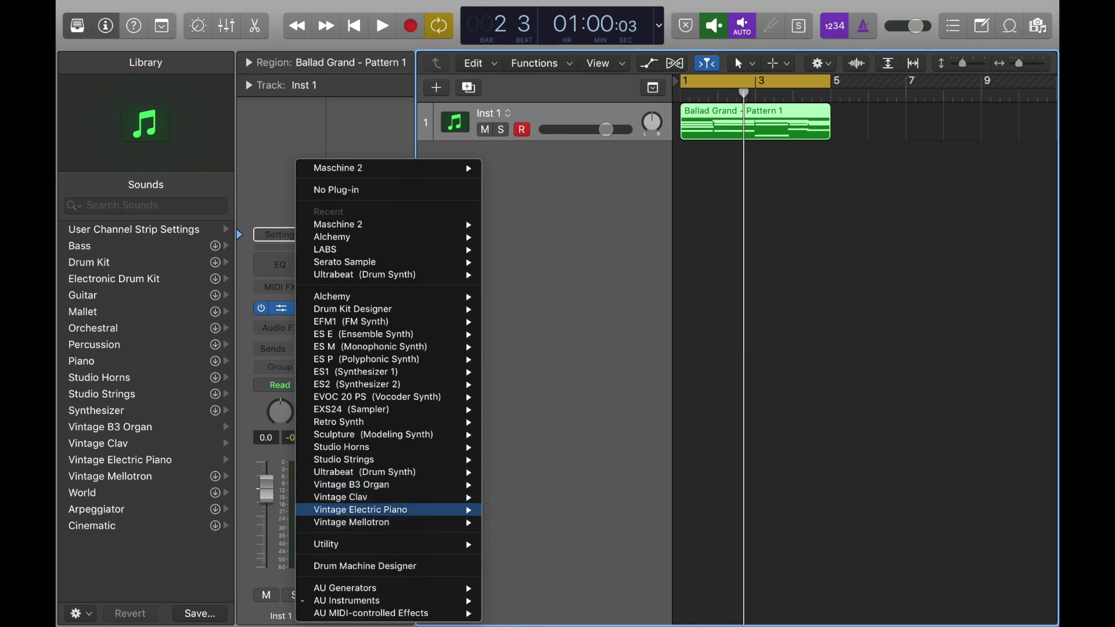
pyautogui.moveTo(360, 296)
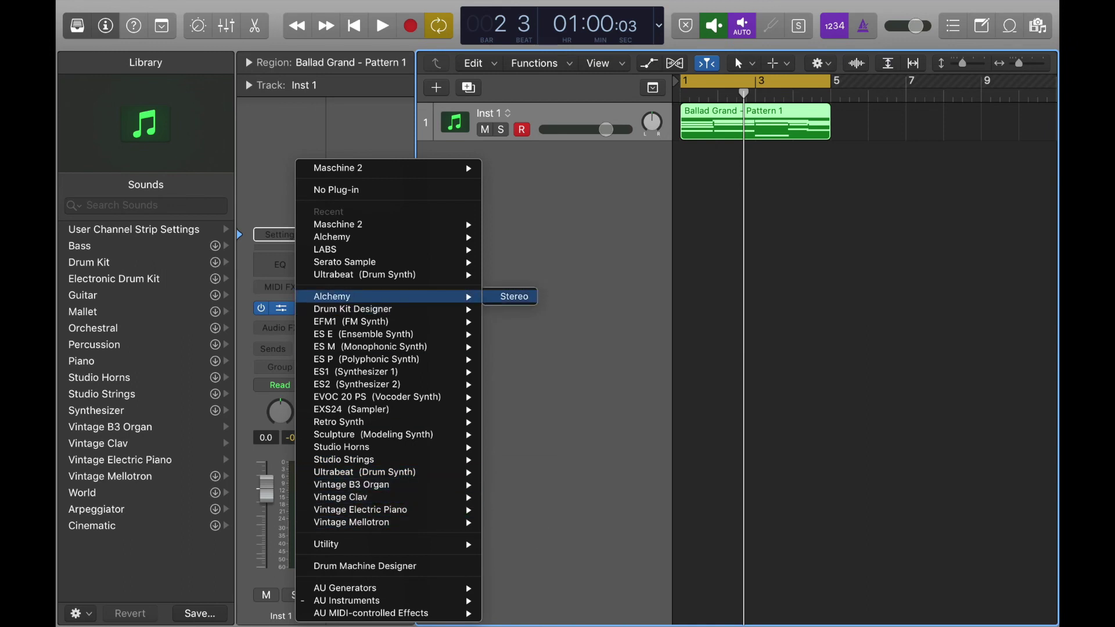
pyautogui.click(511, 296)
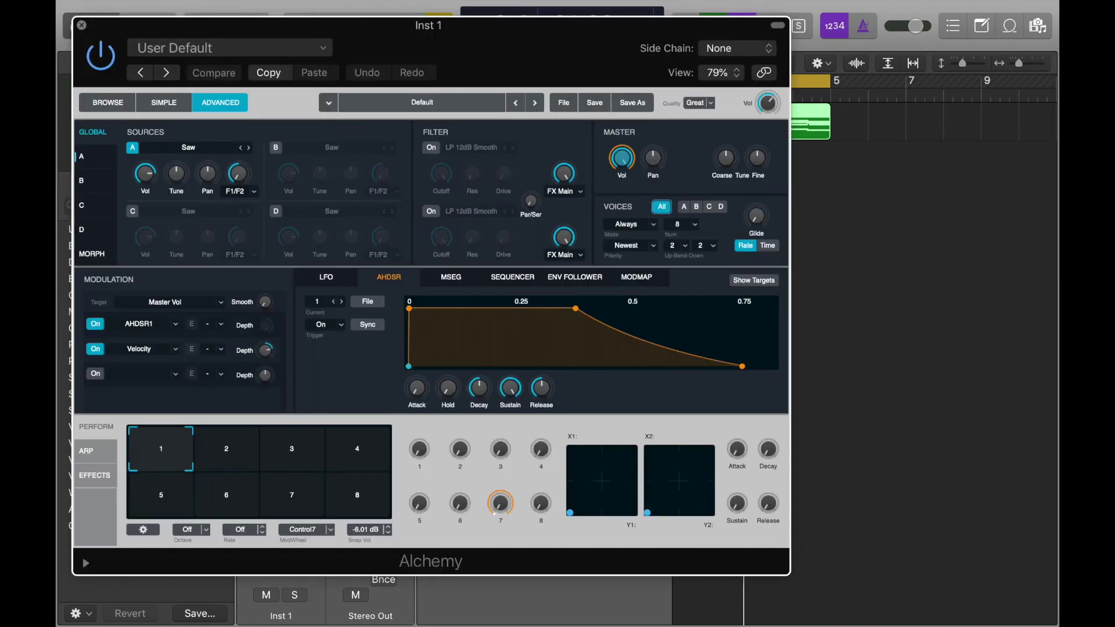
pyautogui.press('super+w')
# Step: Load the Titanic Anthem preset from Alchemy's Keys category and play the region with its Electric Grand snapshot
pyautogui.moveTo(281, 308)
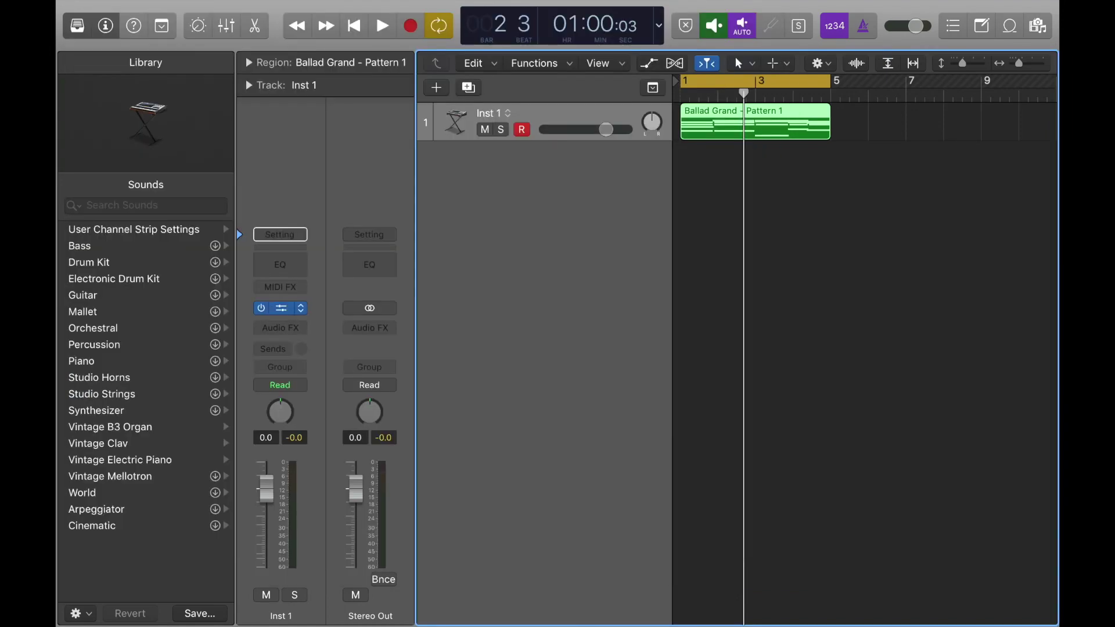
pyautogui.click(280, 307)
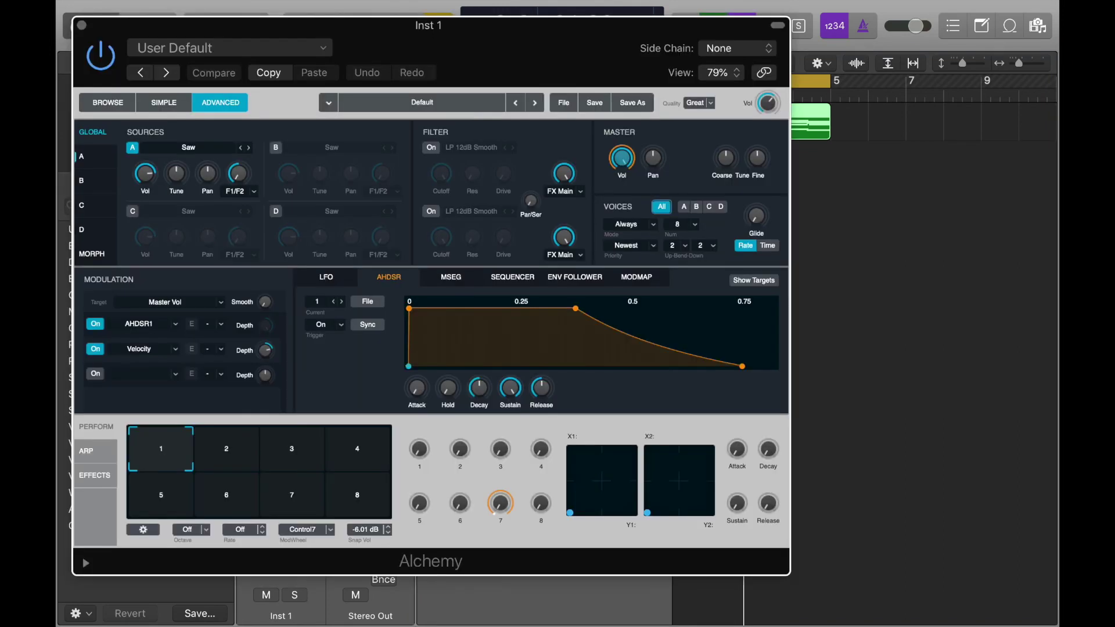
pyautogui.click(108, 102)
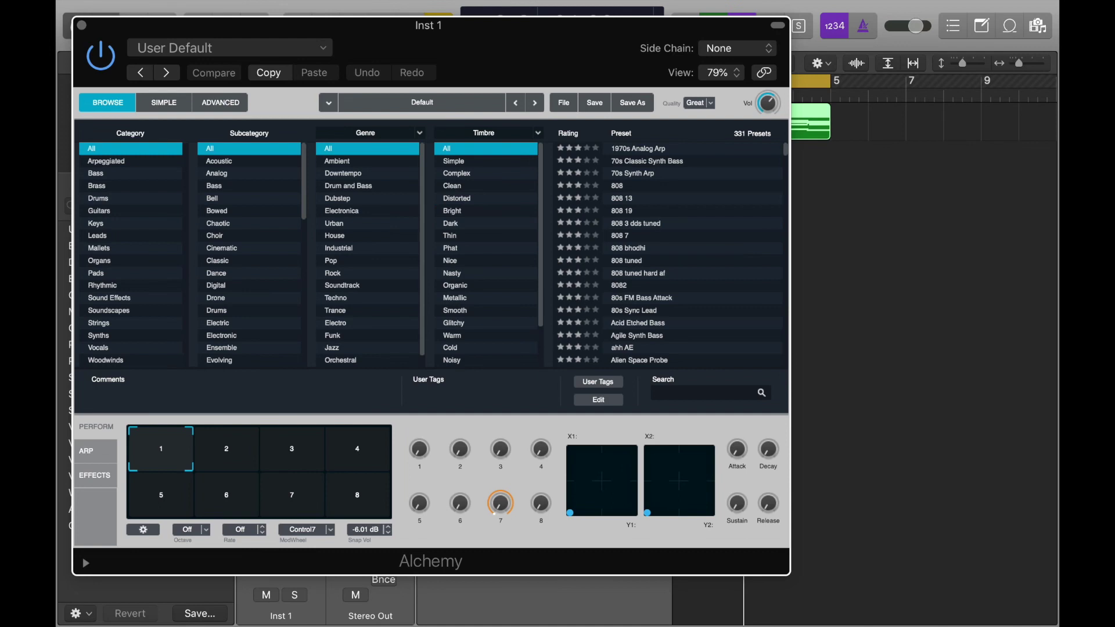
pyautogui.click(116, 223)
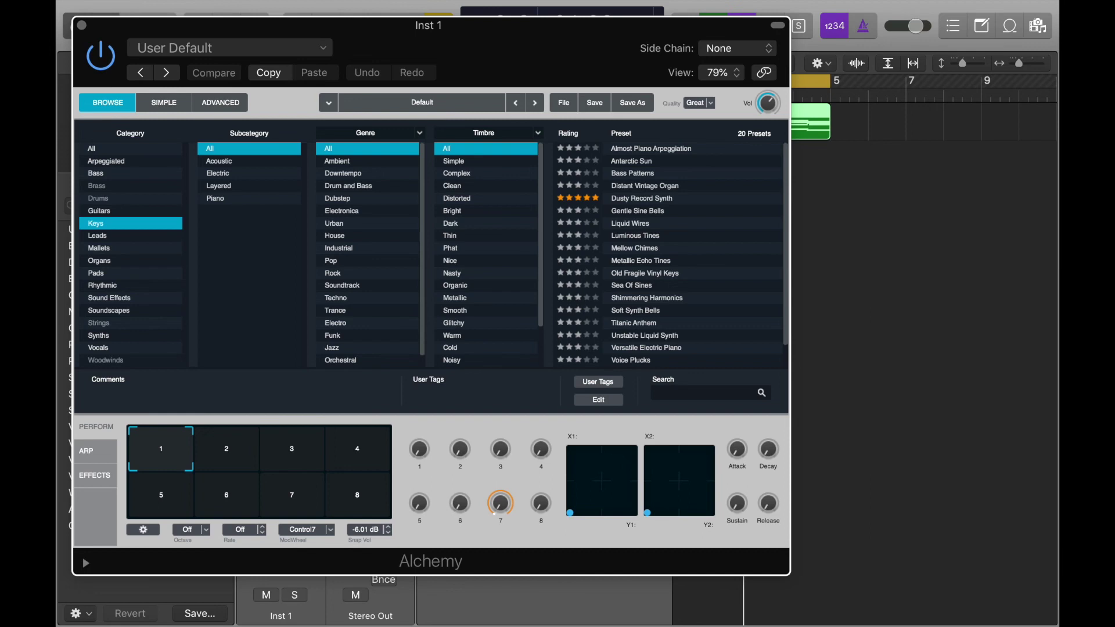
pyautogui.scroll(-2, 685, 255)
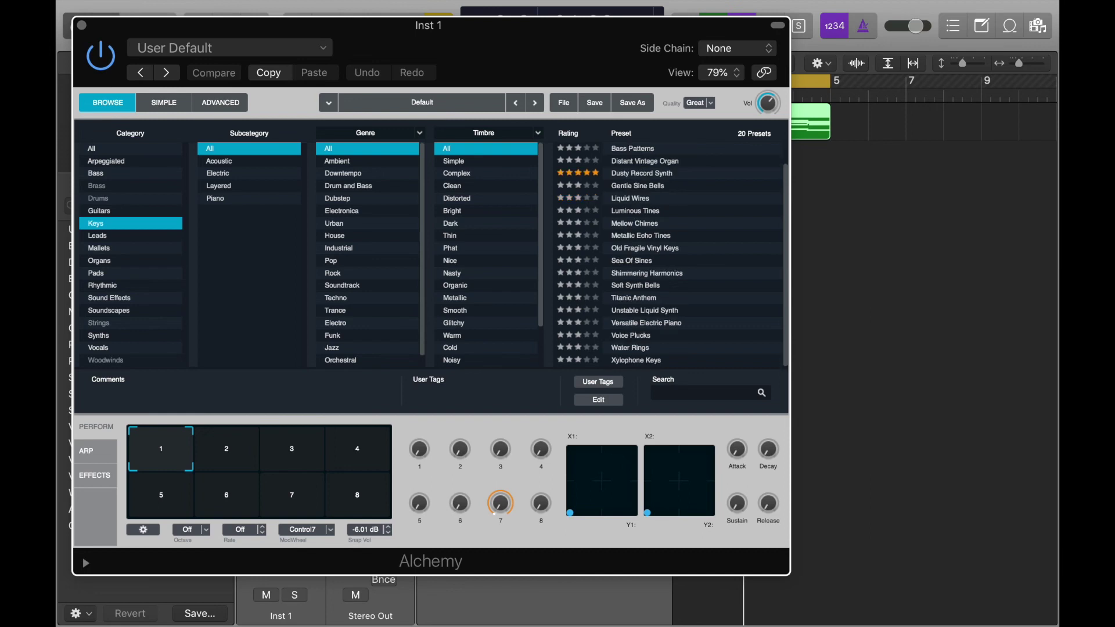
pyautogui.scroll(2, 686, 256)
pyautogui.scroll(-2, 685, 255)
pyautogui.click(633, 298)
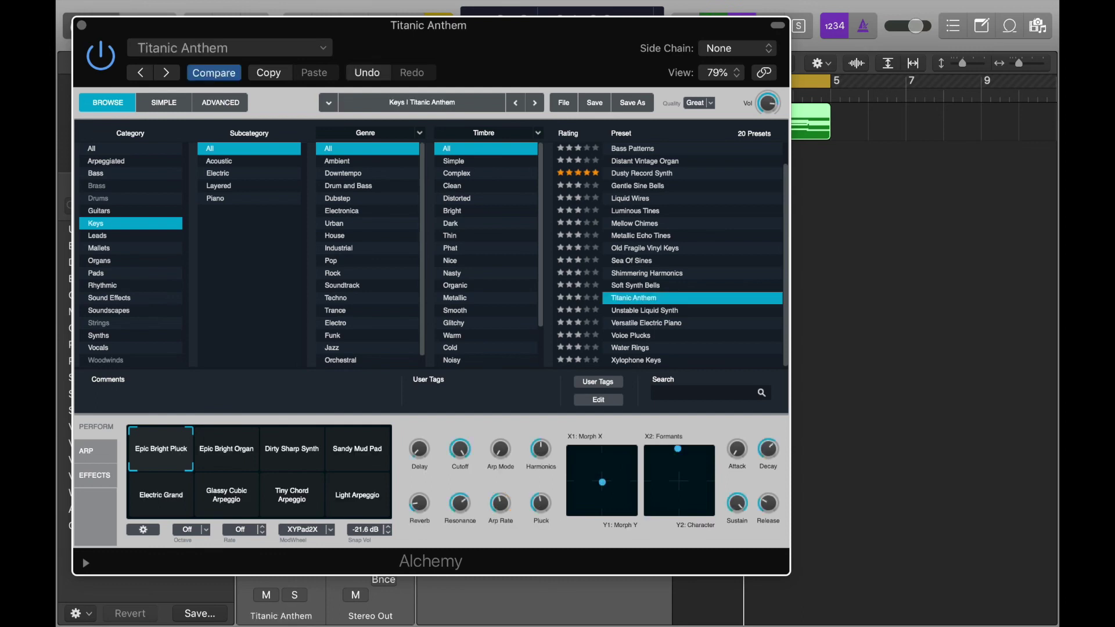
pyautogui.press('space')
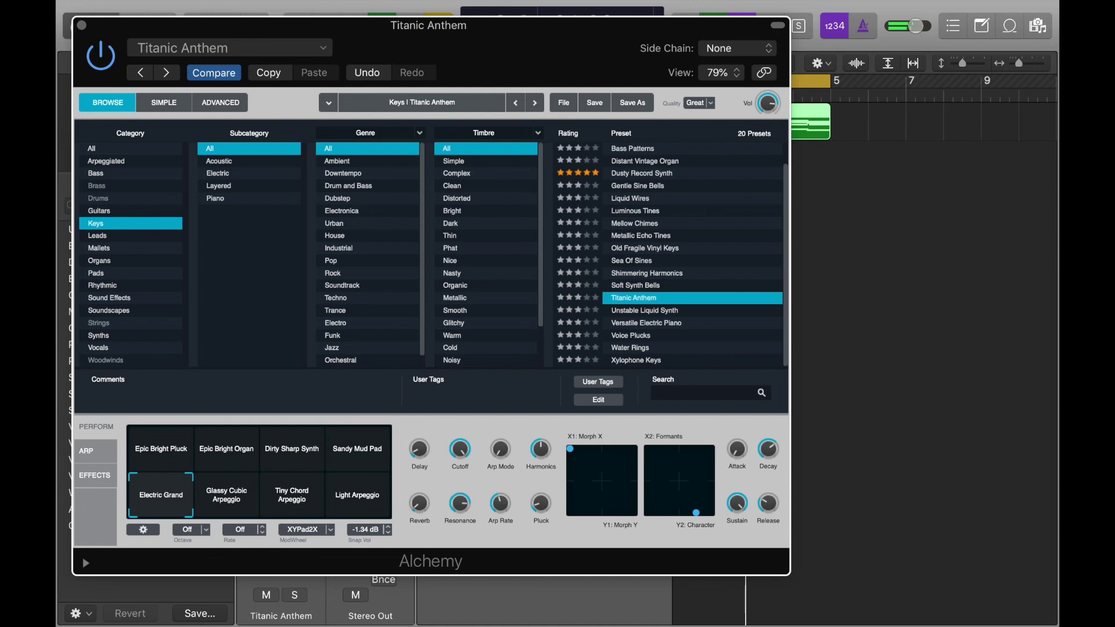
# Step: Switch Alchemy to the Versatile Electric Piano preset, trying the Dry Soft Funky 1 snapshot before choosing Soft and Swirly
pyautogui.click(646, 323)
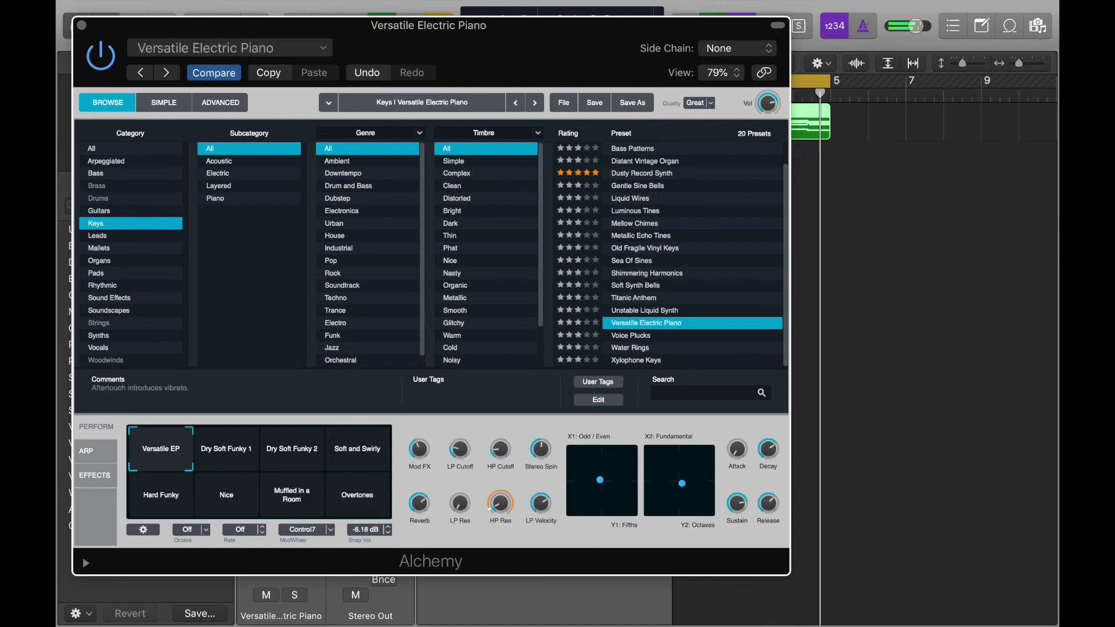
pyautogui.click(227, 448)
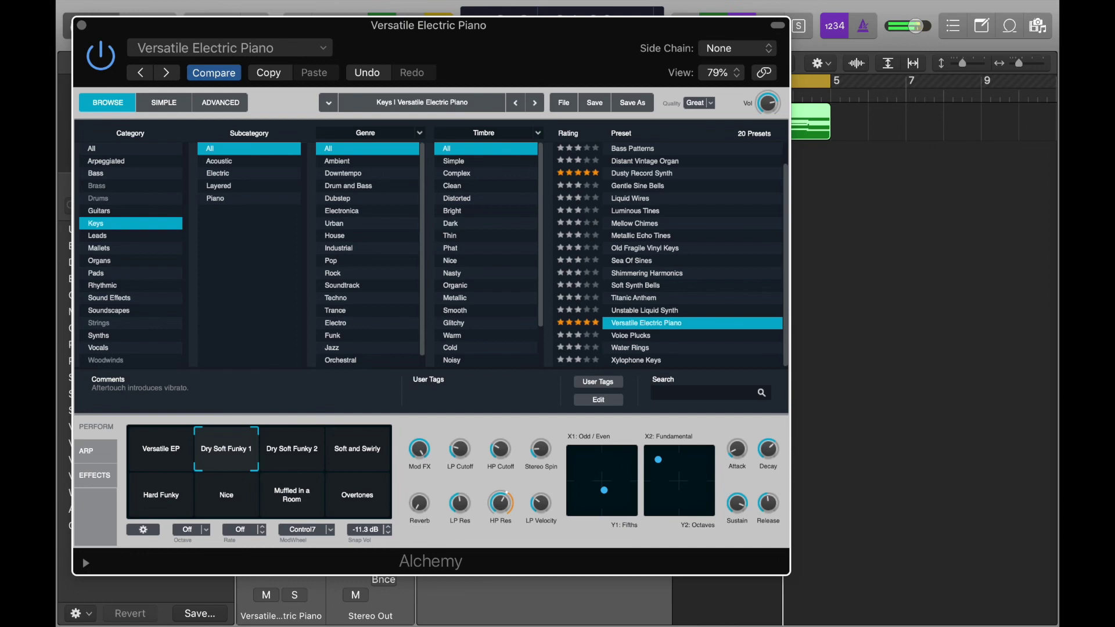
pyautogui.click(357, 448)
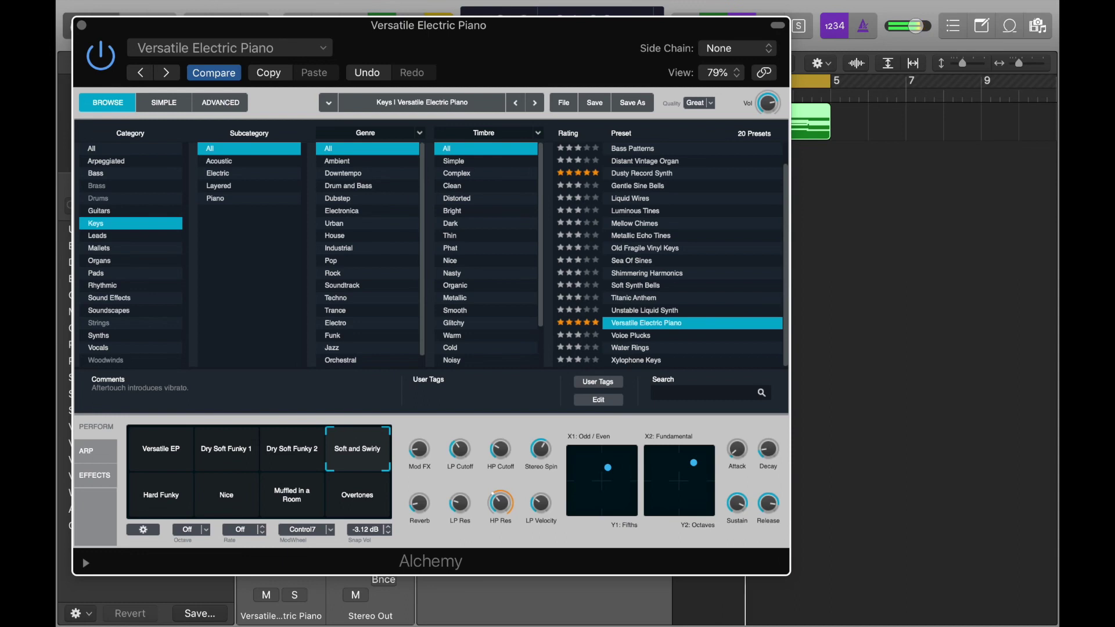
# Step: Try Alchemy's Luminous Tines, Shimmering Harmonics and Liquid Wires presets, load Gentle Sine Bells, and close the plug-in window
pyautogui.click(635, 210)
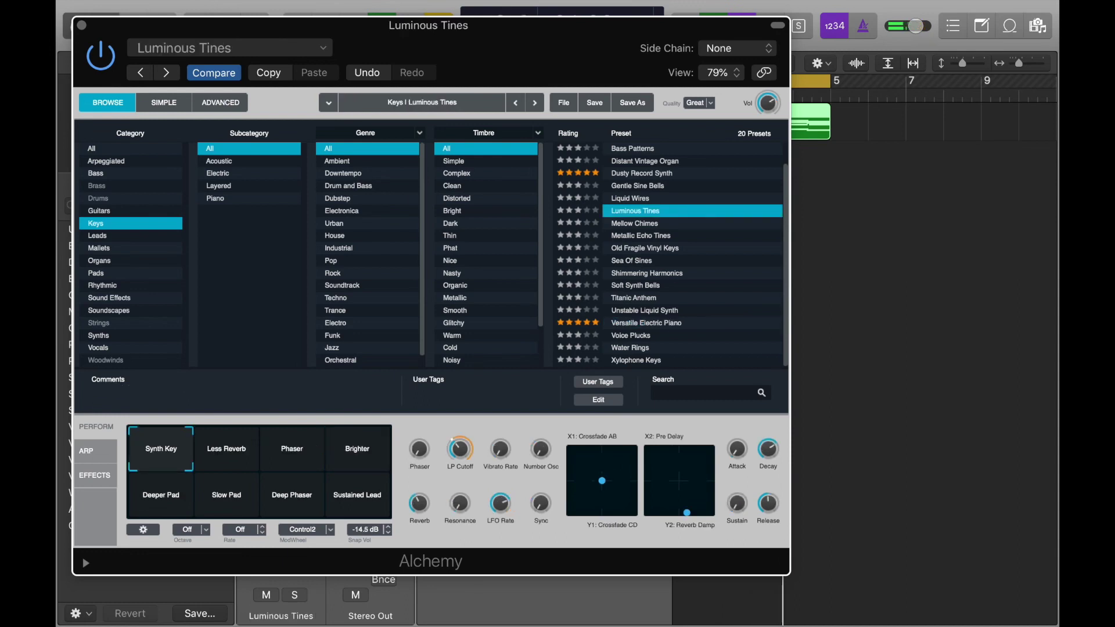
pyautogui.click(646, 273)
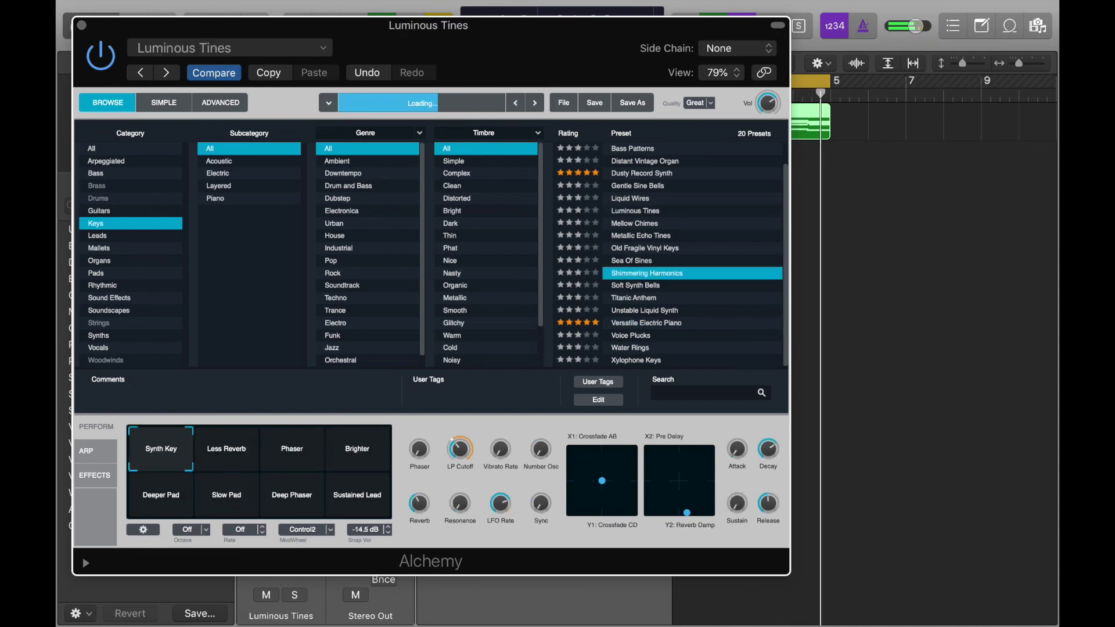
pyautogui.click(630, 198)
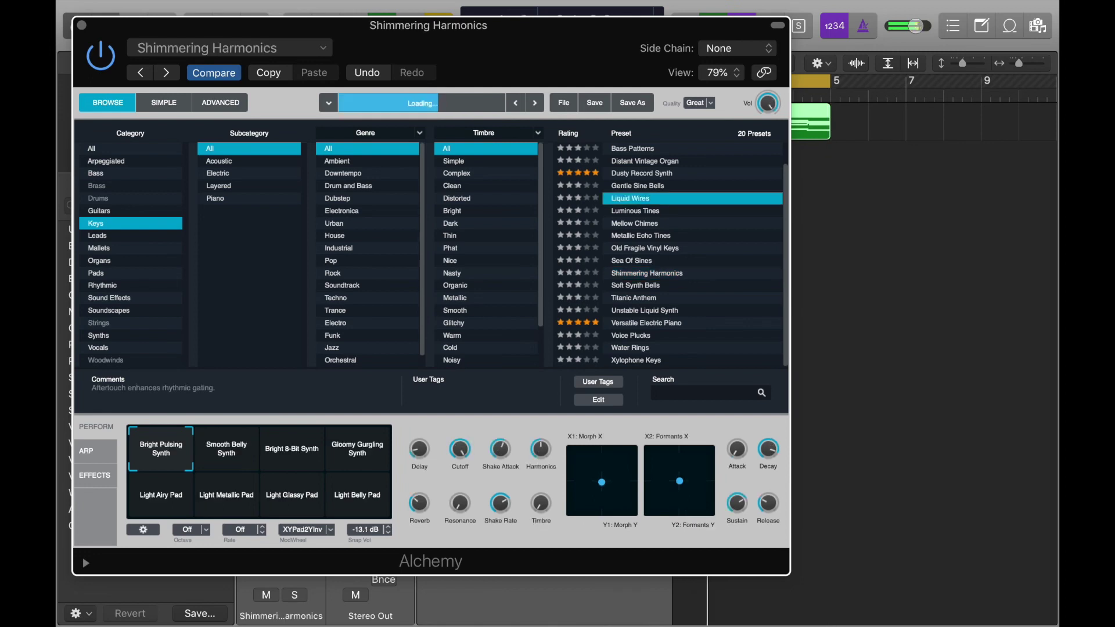
pyautogui.click(637, 185)
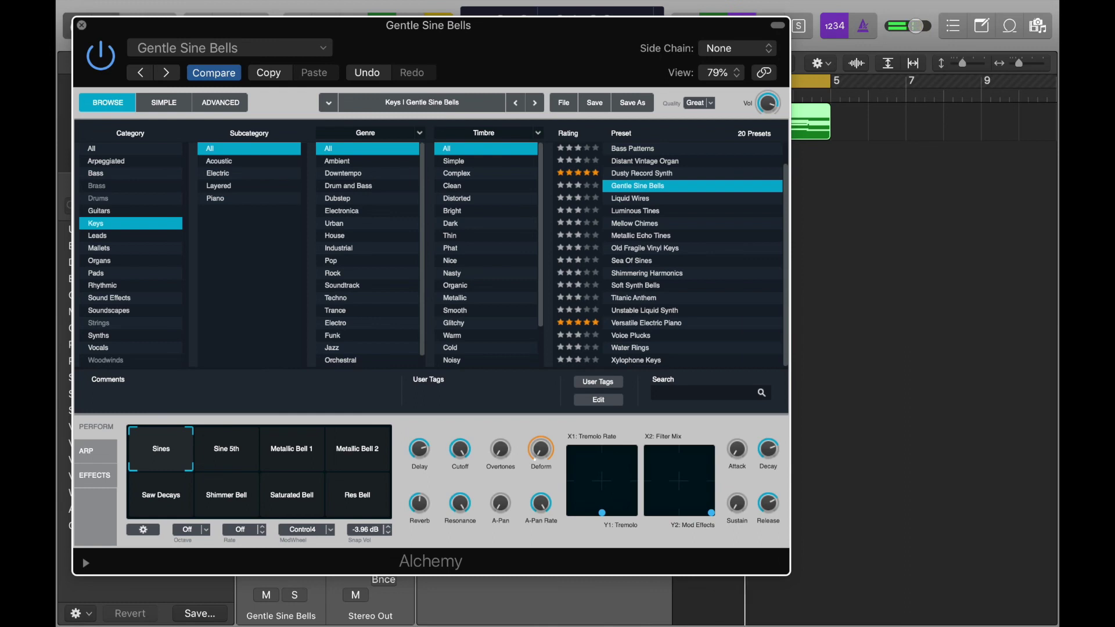
pyautogui.press('super+w')
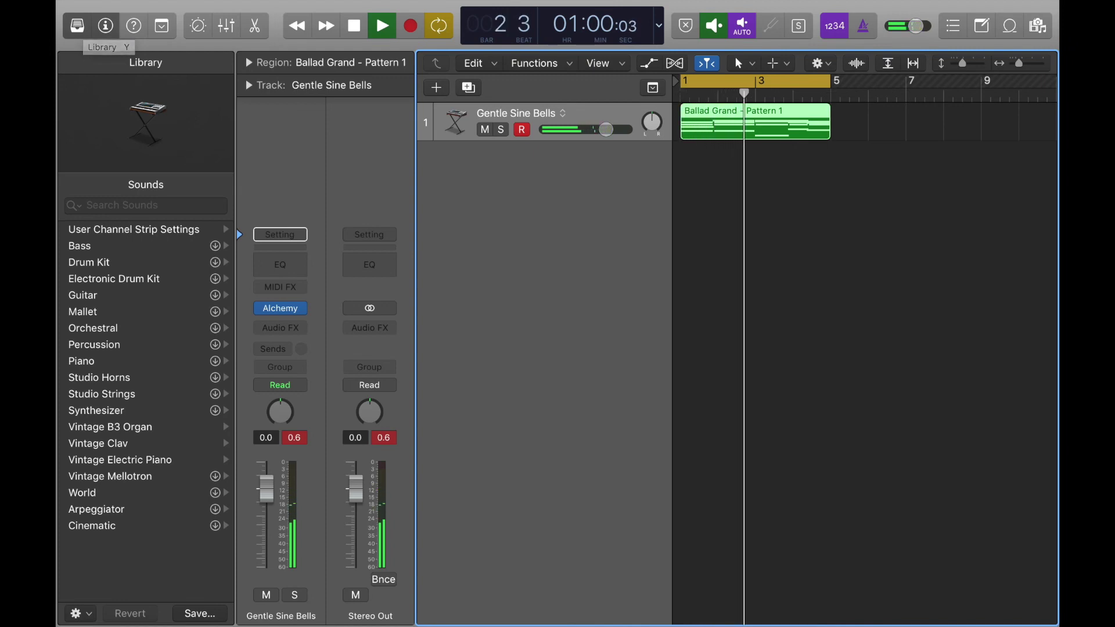
# Step: Play the Ballad Grand region from the beginning with the Gentle Sine Bells sound, then stop and return to the start
pyautogui.moveTo(81, 1)
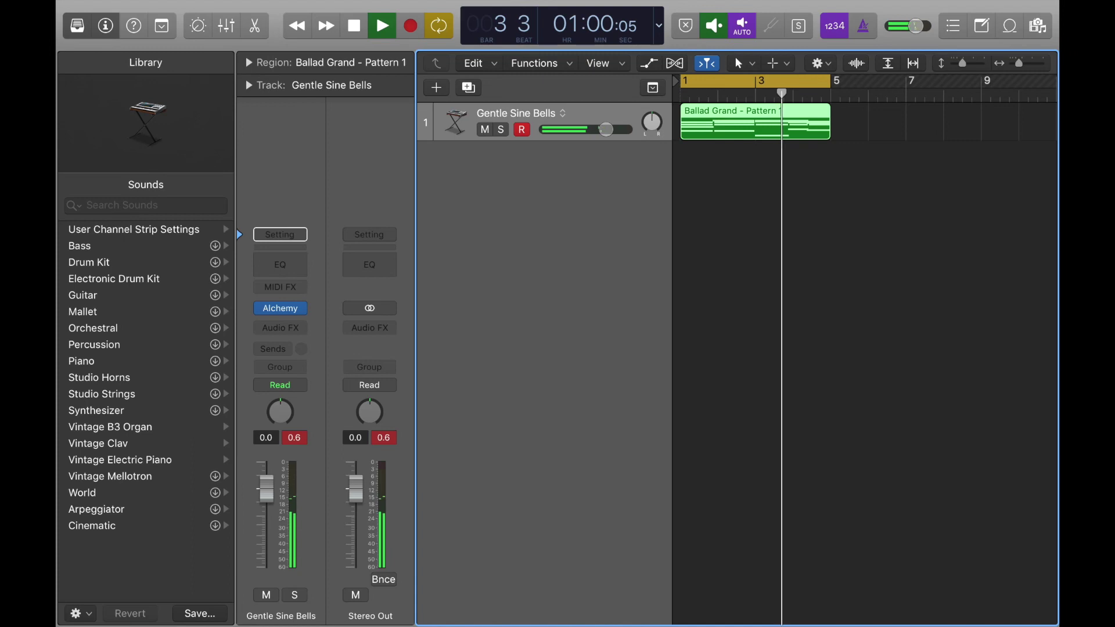
pyautogui.press('space')
pyautogui.press('Return')
pyautogui.press('space')
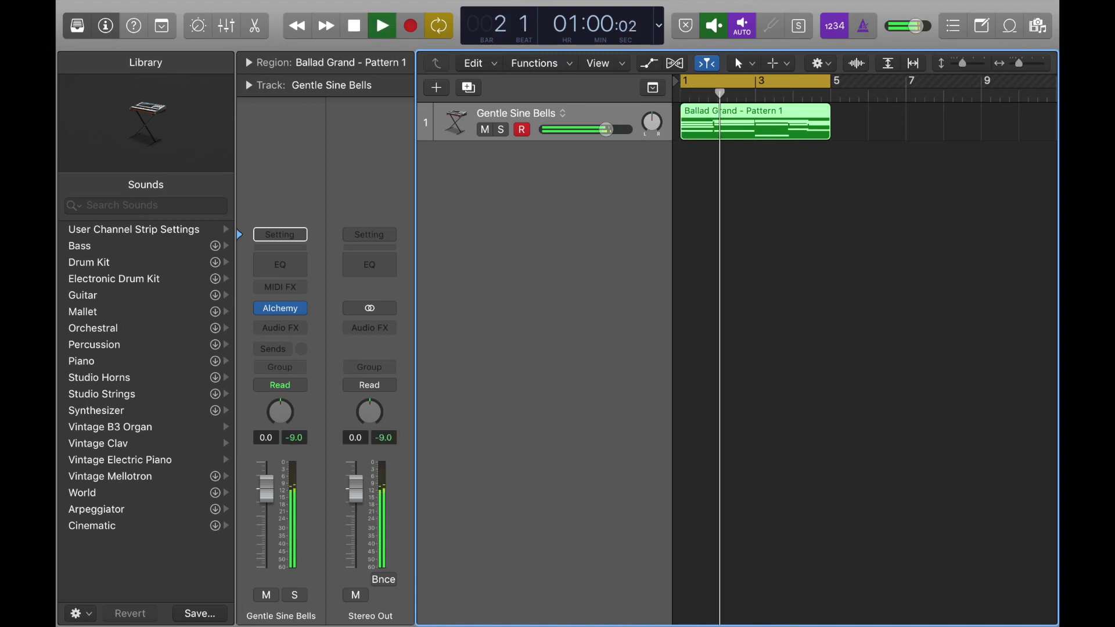
pyautogui.press('space')
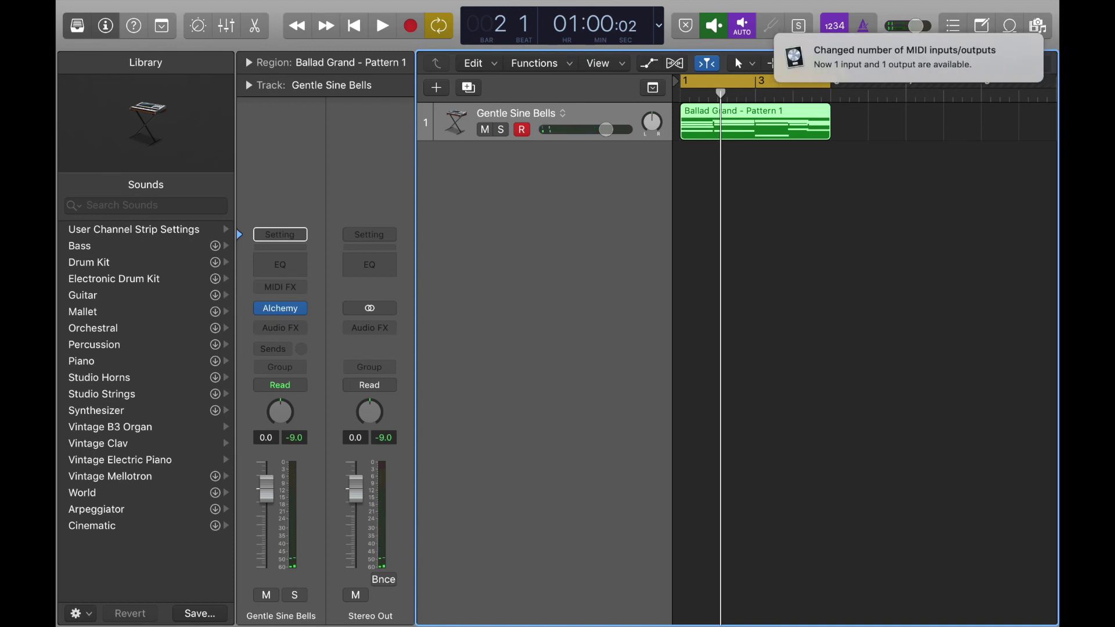
pyautogui.press('space')
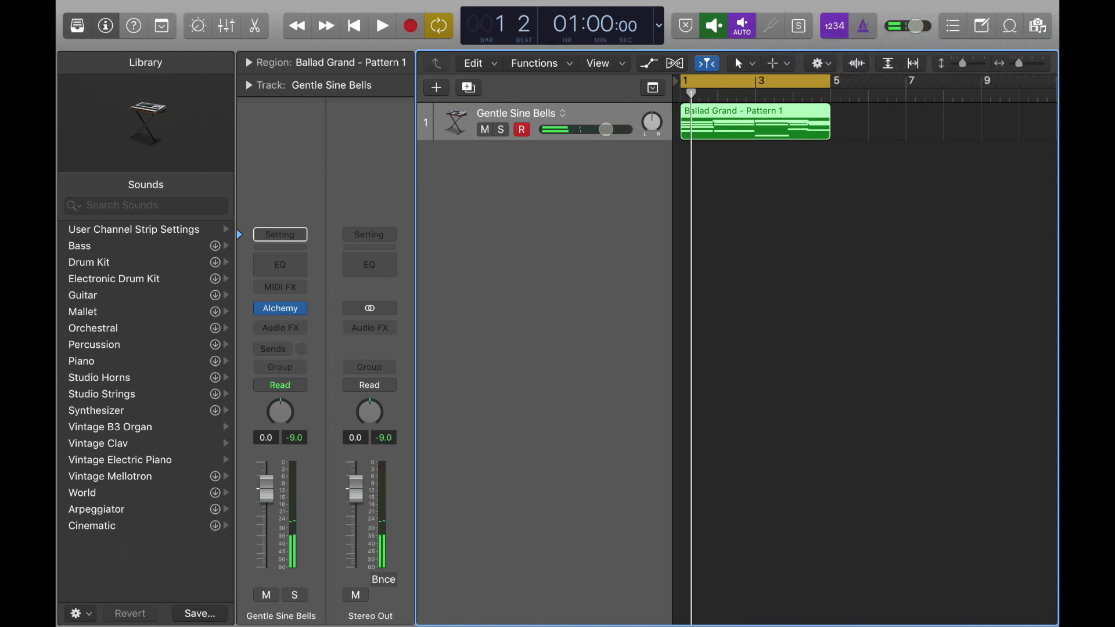
pyautogui.press('Return')
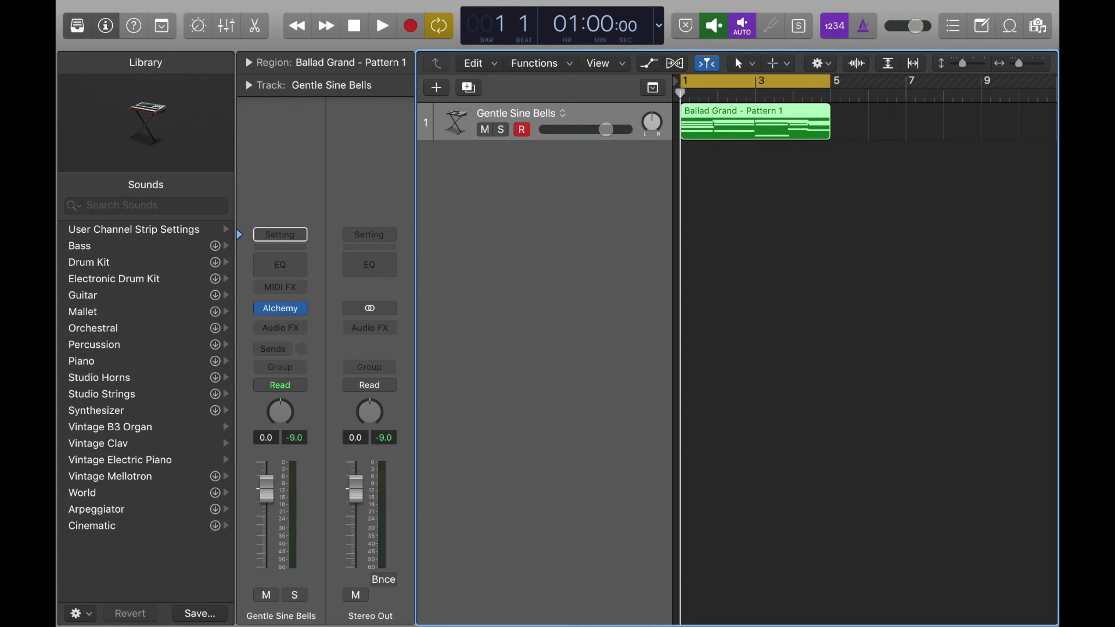
# Step: Open the Ballad Grand region in the Piano Roll and select its first and second chords in turn to hear them
pyautogui.press('e')
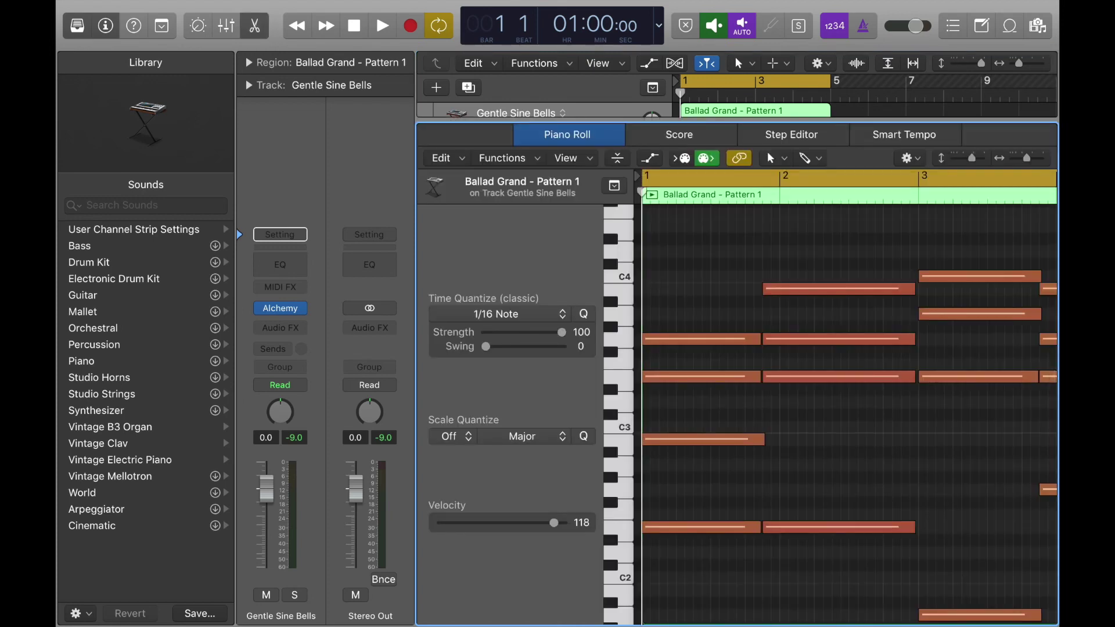
pyautogui.press('space')
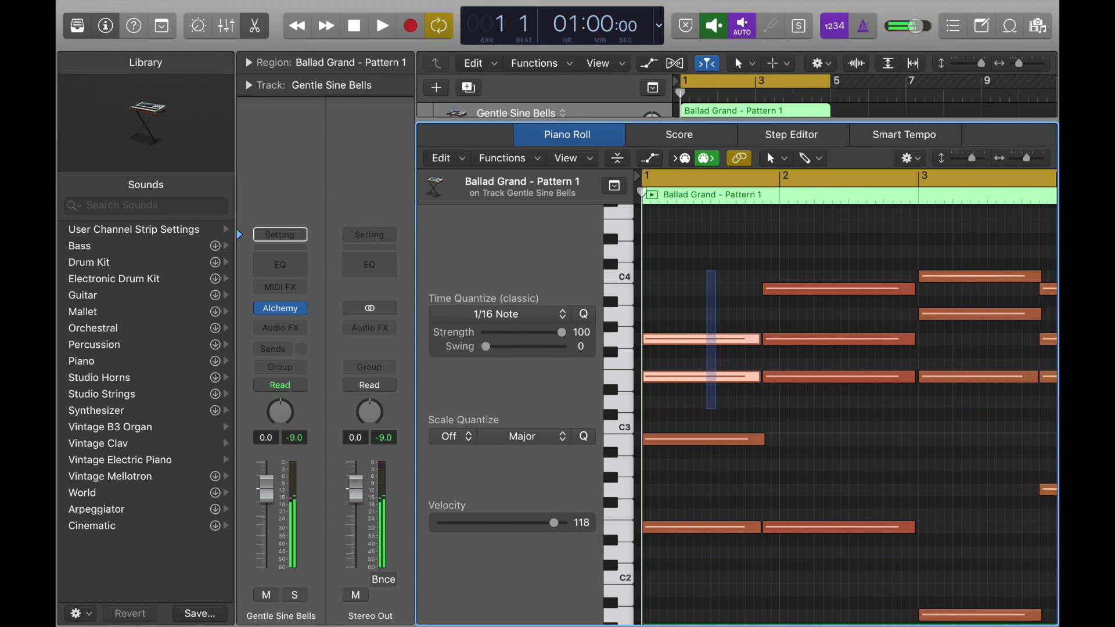
pyautogui.moveTo(705, 270); pyautogui.dragTo(722, 546)
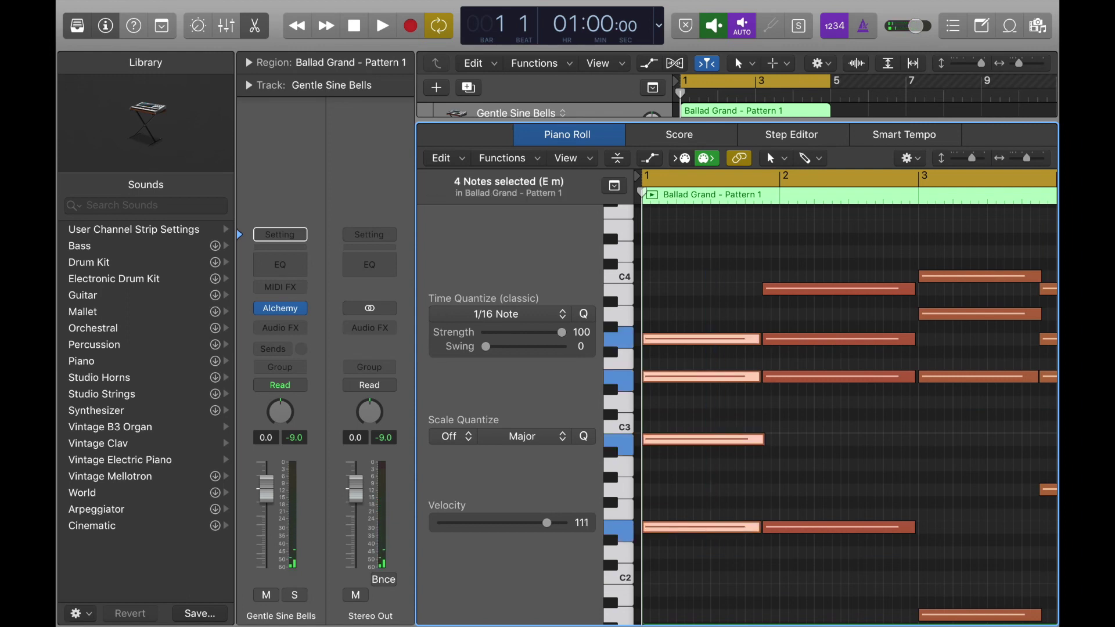
pyautogui.press('space')
pyautogui.hscroll(2, 846, 406)
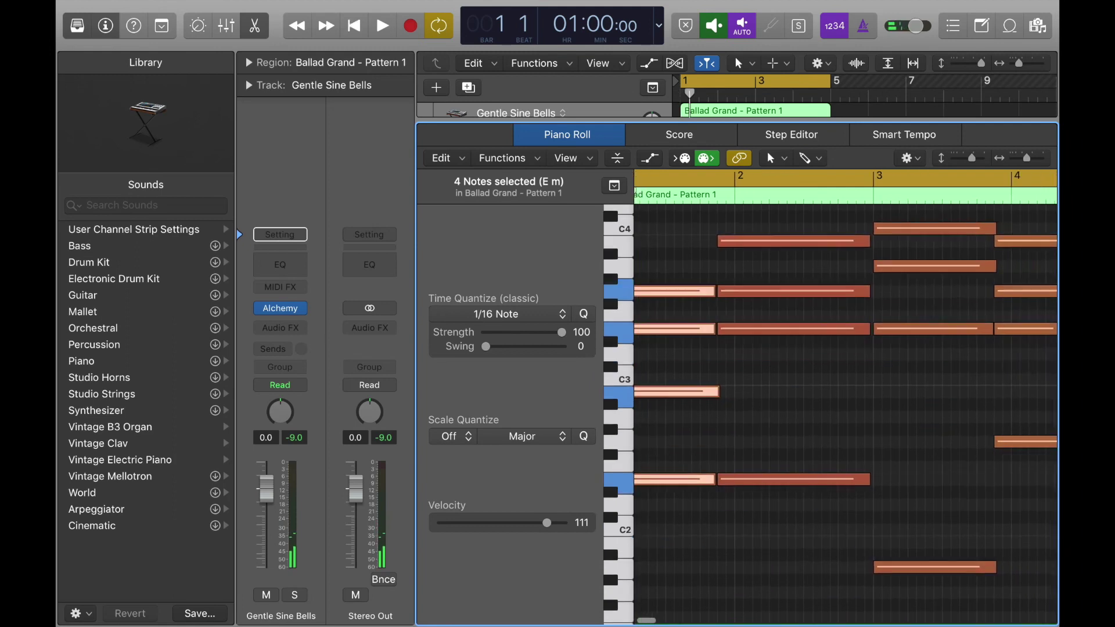
pyautogui.moveTo(769, 221); pyautogui.dragTo(783, 535)
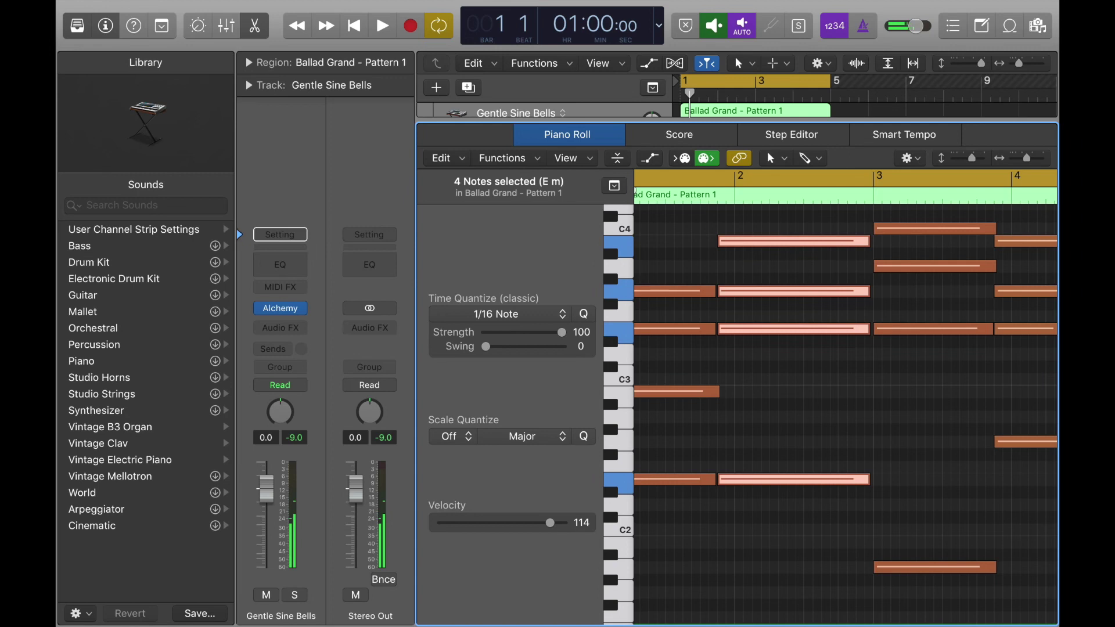
# Step: Audition the remaining chords of the region by selecting the four notes of each, from bar 3 to the end
pyautogui.hscroll(2, 845, 407)
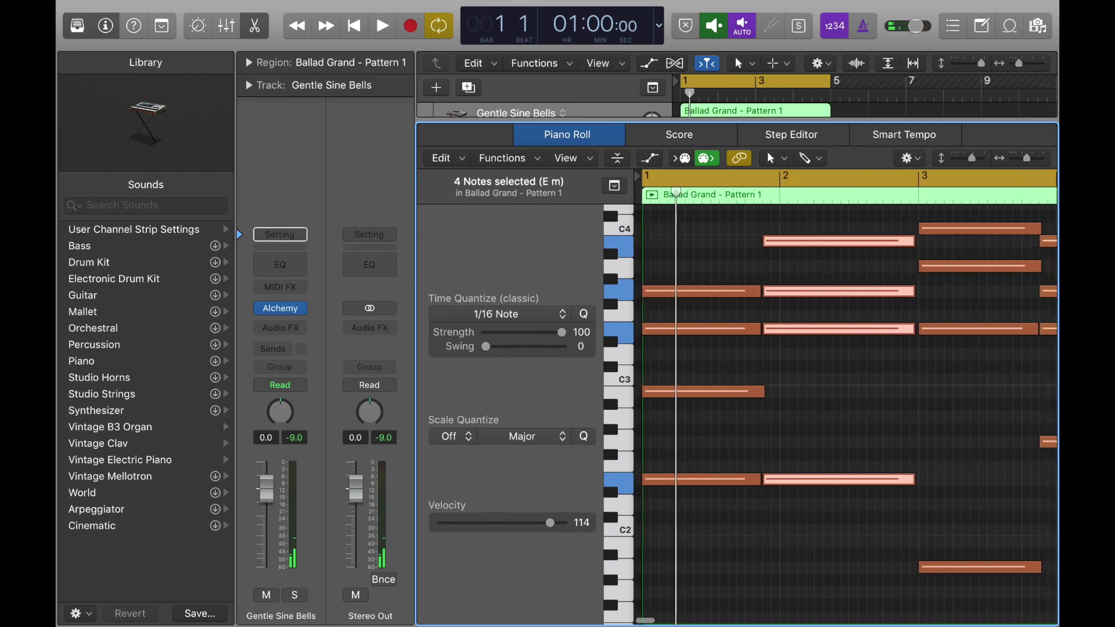
pyautogui.hscroll(4, 846, 406)
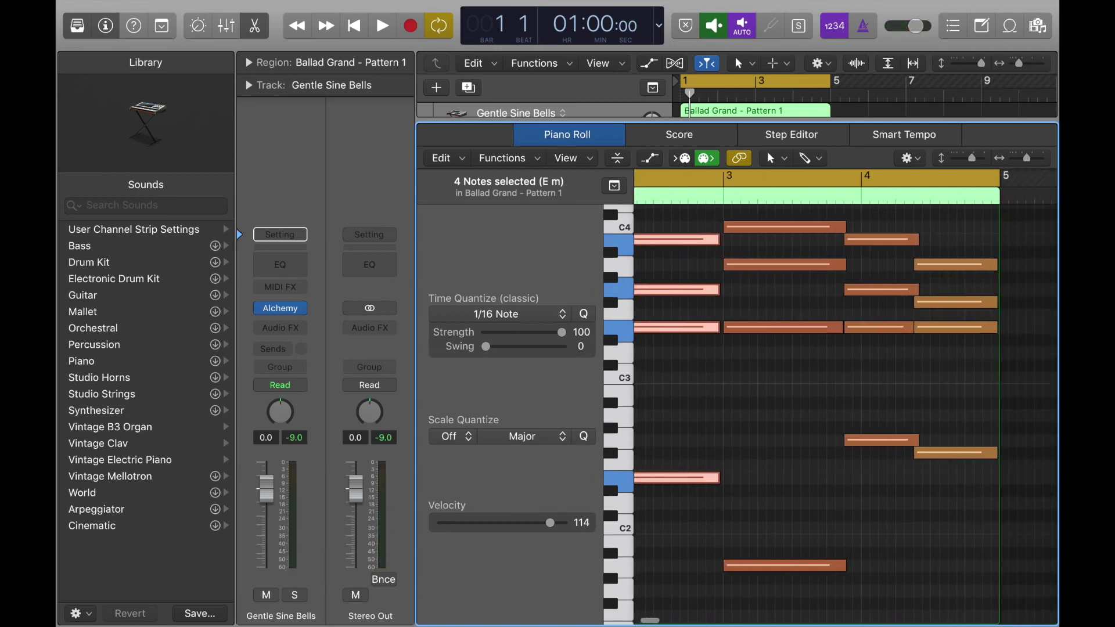
pyautogui.click(801, 406)
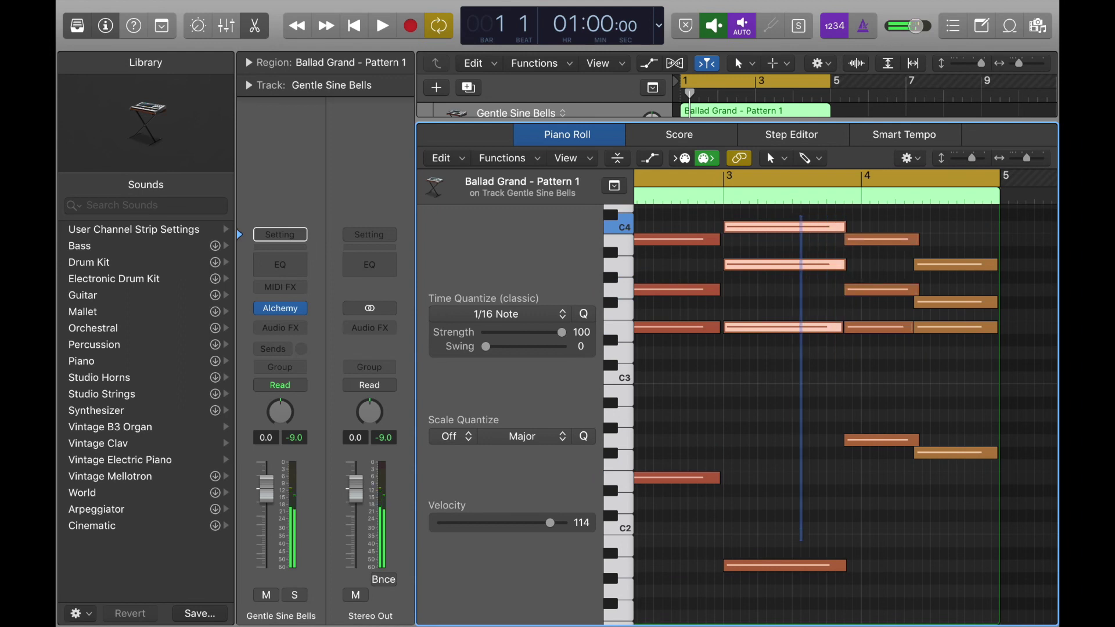
pyautogui.scroll(-5, 800, 407)
pyautogui.press('super+a')
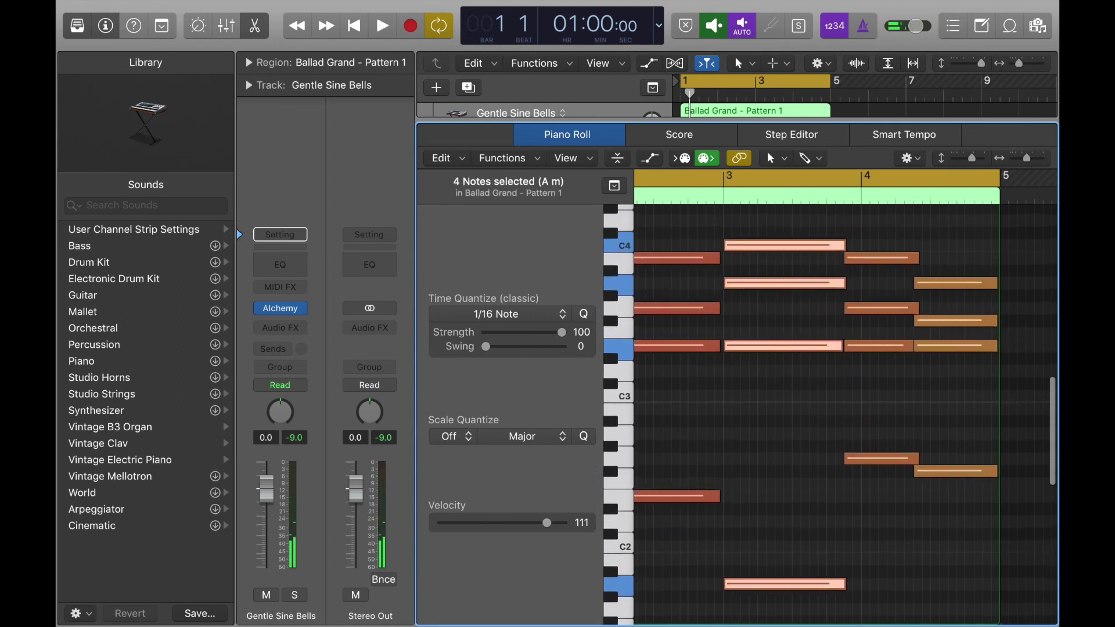
pyautogui.press('Right')
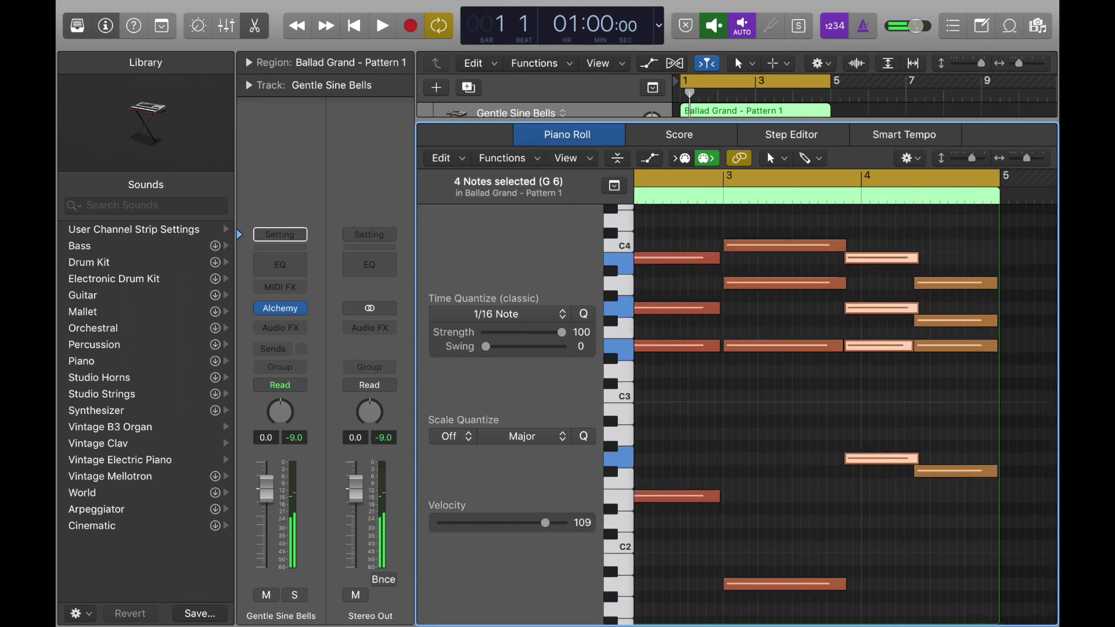
pyautogui.press('Right')
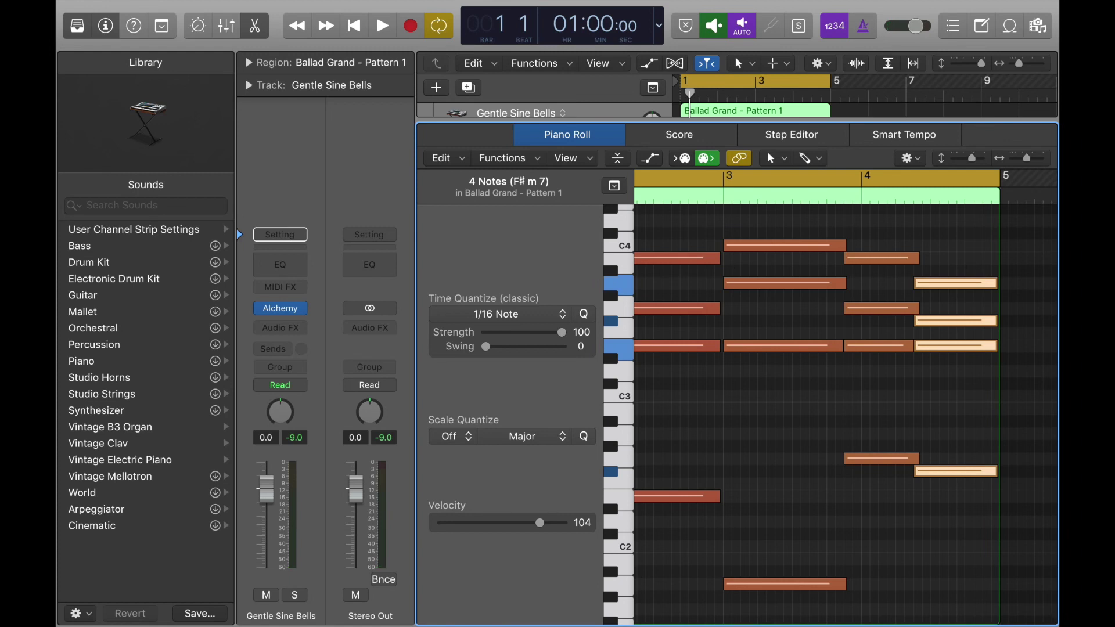
# Step: Move the second chord's four notes to start exactly at bar 2, shorten them to end at bar 3, and deselect them
pyautogui.press('Left')
pyautogui.press('Left')
pyautogui.press('Left')
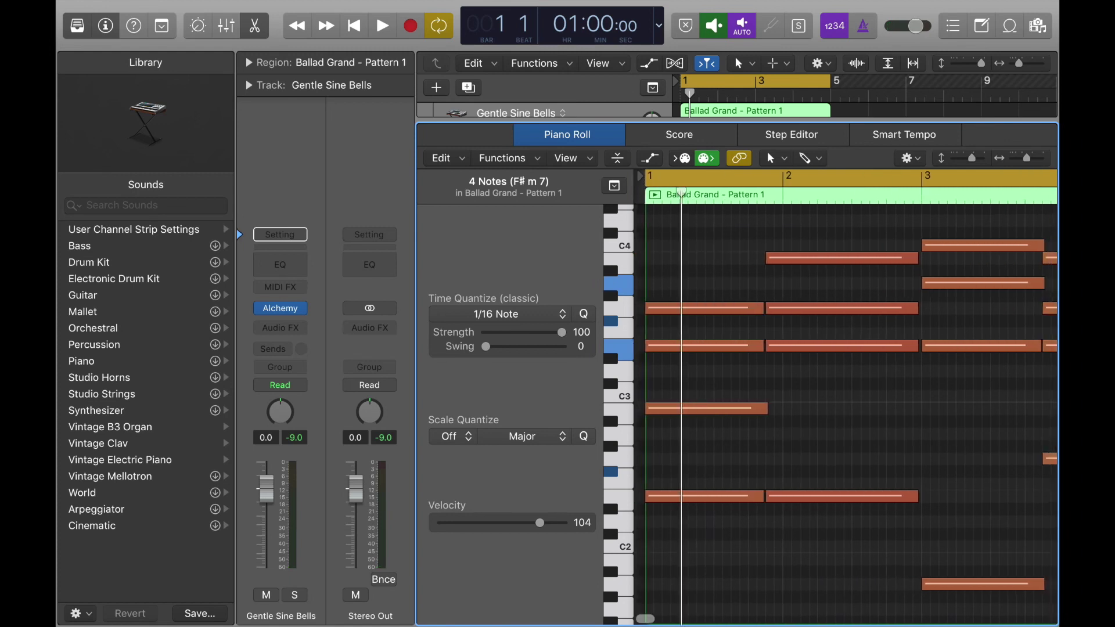
pyautogui.moveTo(796, 447); pyautogui.dragTo(790, 496)
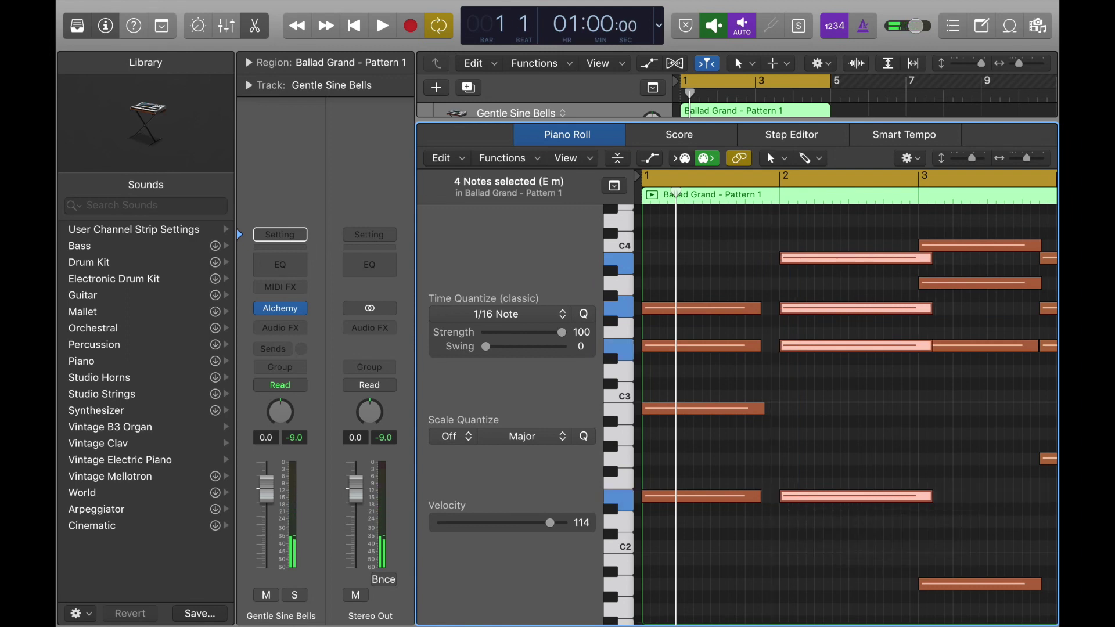
pyautogui.moveTo(930, 346); pyautogui.dragTo(917, 346)
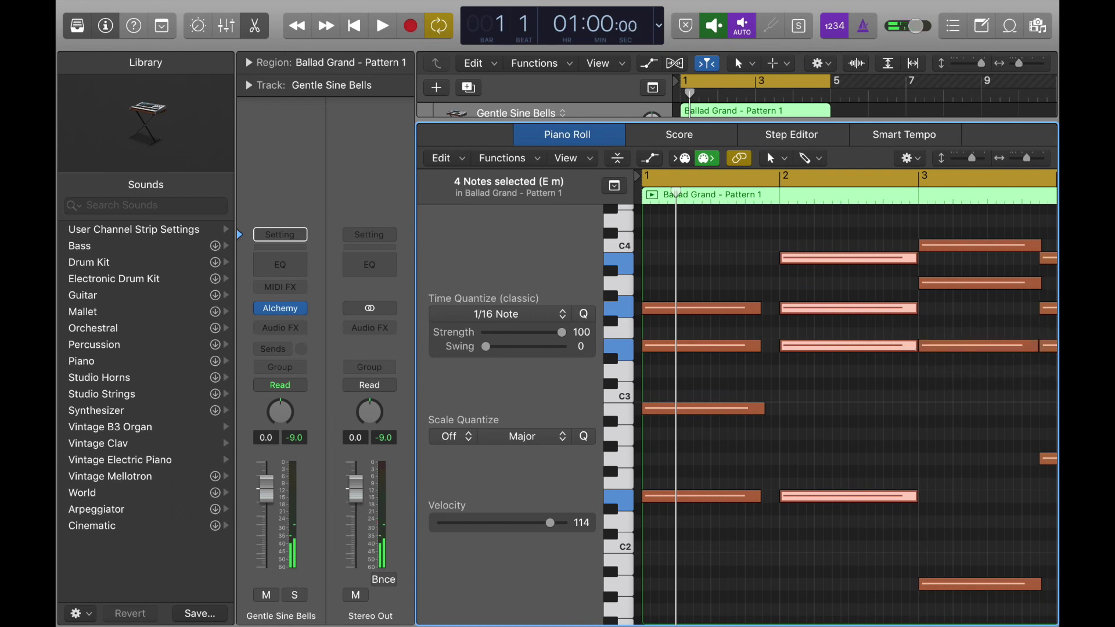
pyautogui.press('super+shift+a')
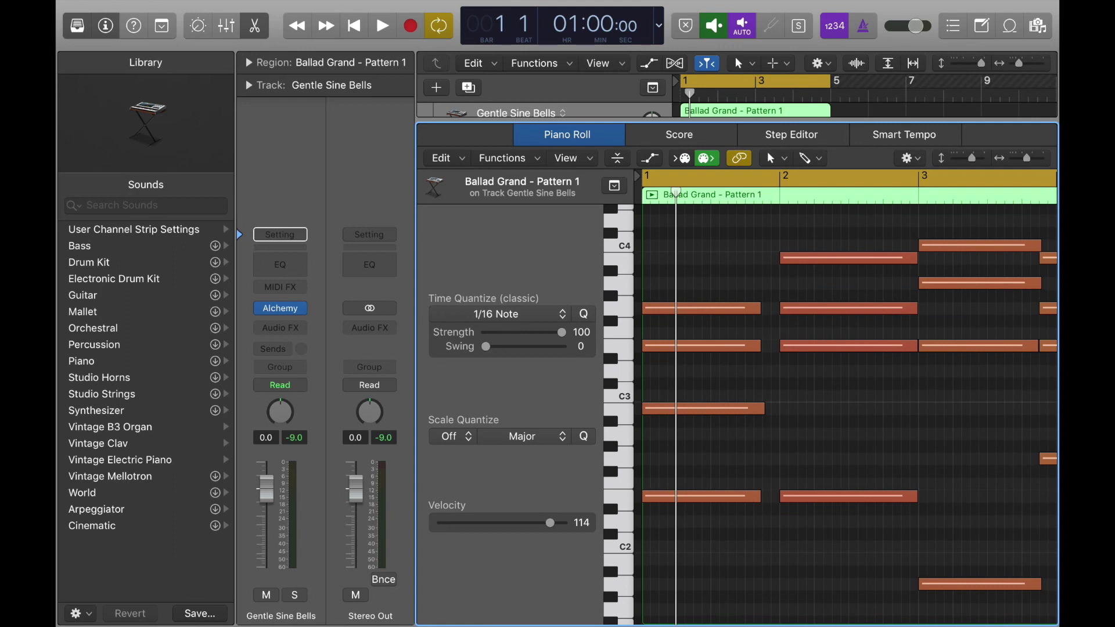
# Step: Select the four notes of the bar 3 chord in the Piano Roll to hear it, and clear the selection
pyautogui.hscroll(5, 846, 398)
pyautogui.moveTo(848, 232); pyautogui.dragTo(877, 589)
pyautogui.scroll(-3, 846, 407)
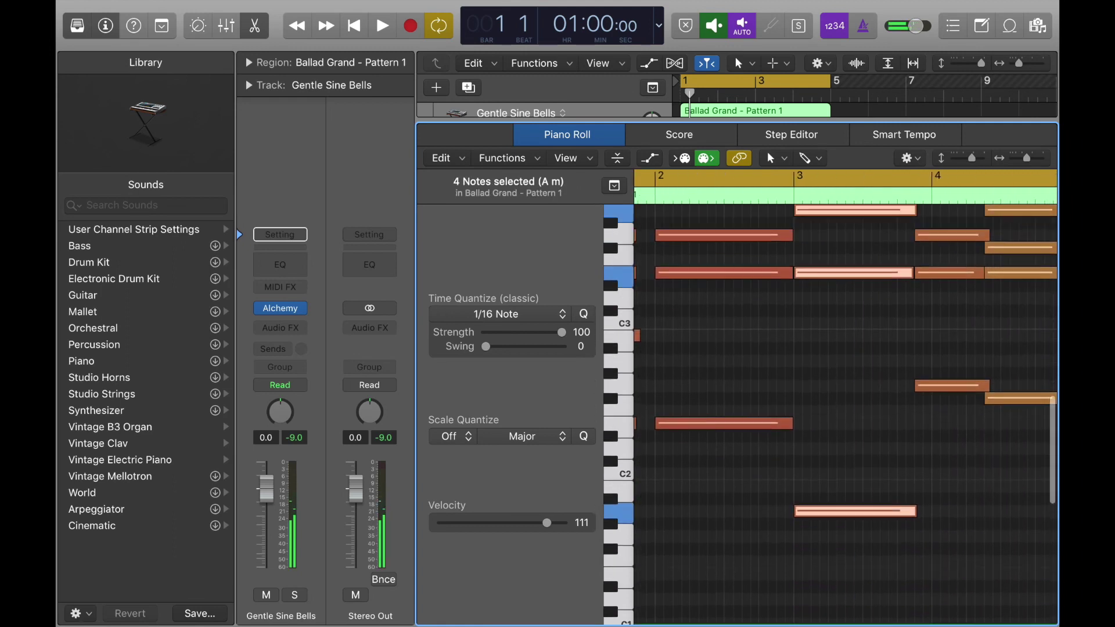
pyautogui.scroll(3, 846, 406)
pyautogui.press('shift+super+a')
pyautogui.press('super+z')
pyautogui.press('shift+super+a')
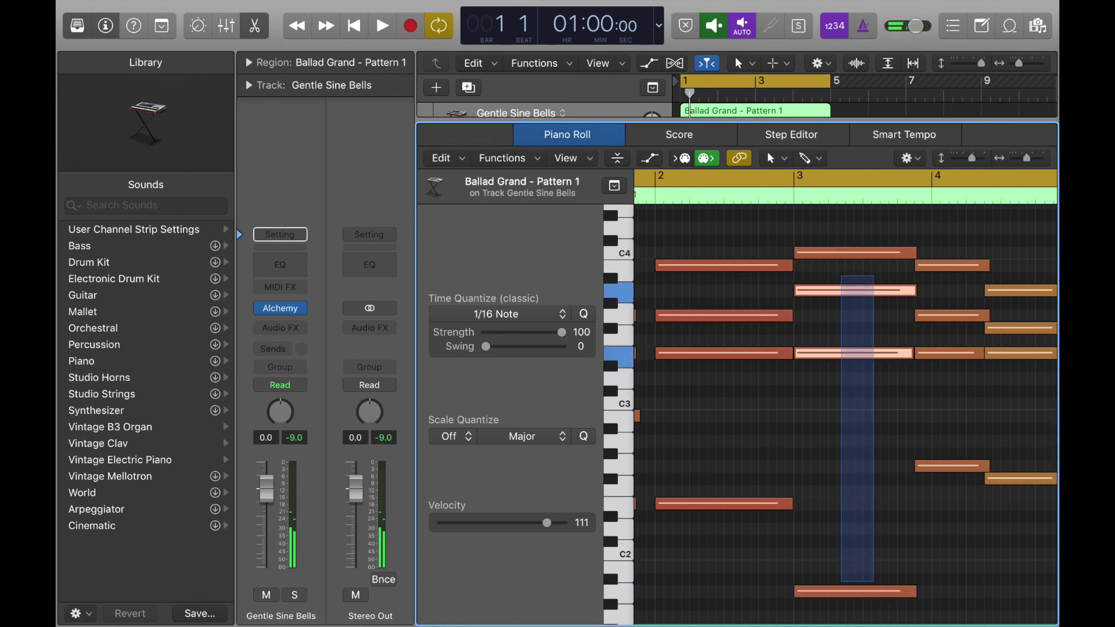
# Step: Compare how the bar 3 chord sounds by selecting different groups of its notes, including three notes at a time
pyautogui.press('super+z')
pyautogui.press('super+z')
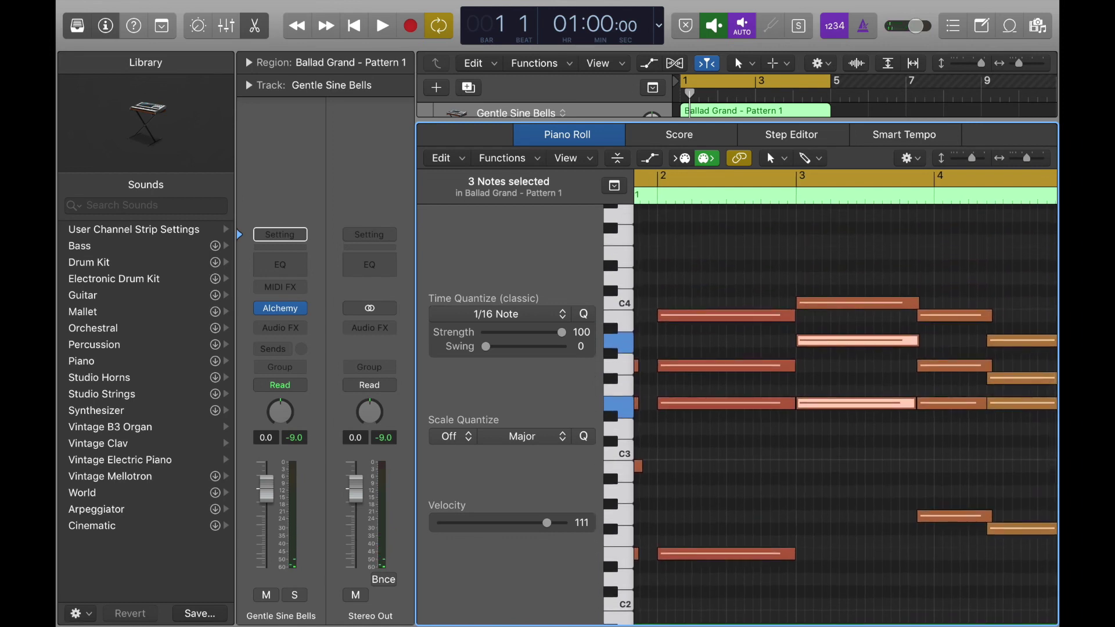
pyautogui.press('super+z')
pyautogui.press('super+z')
pyautogui.press('super+z')
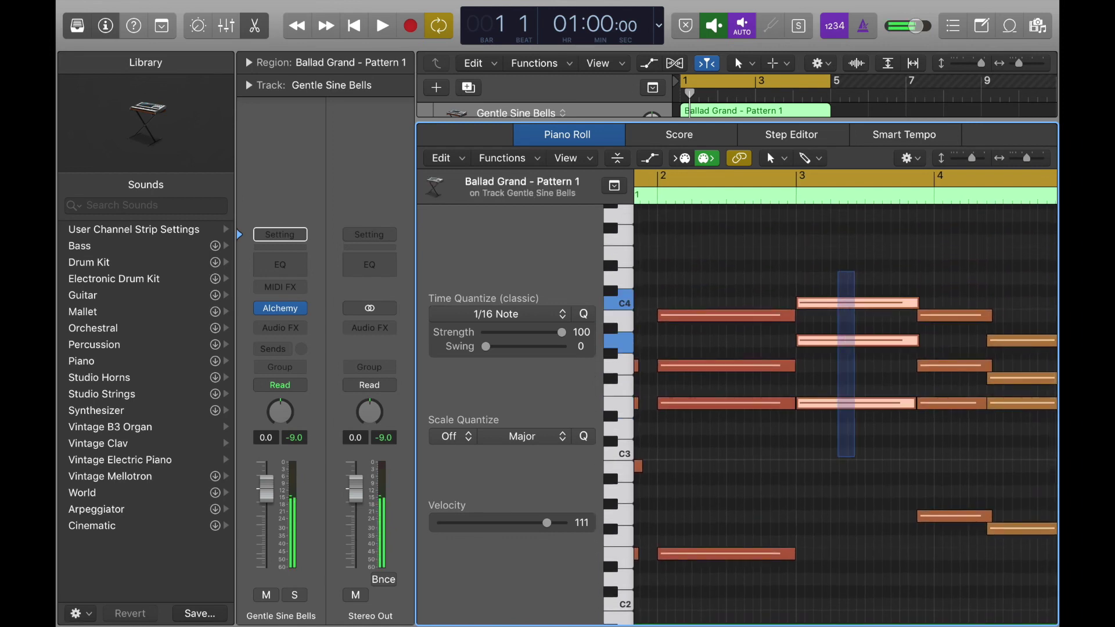
pyautogui.press('super+z')
pyautogui.press('super+z')
pyautogui.press('super+z')
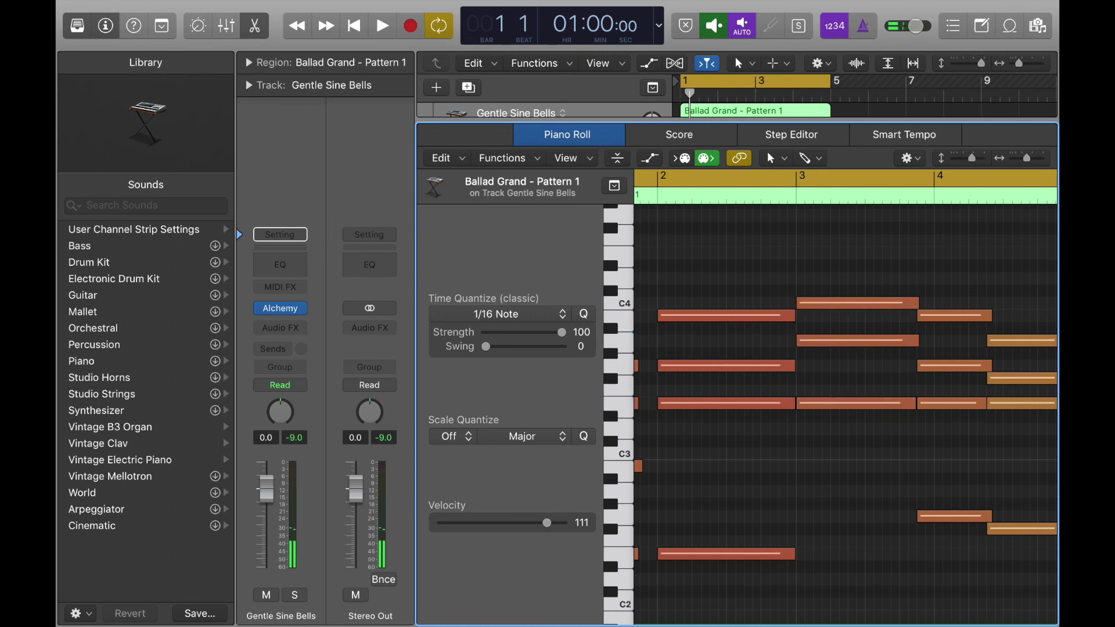
pyautogui.press('super+z')
pyautogui.press('super+z')
pyautogui.press('super+z')
pyautogui.press('super+z')
pyautogui.press('super+z')
pyautogui.press('super+z')
pyautogui.press('super+z')
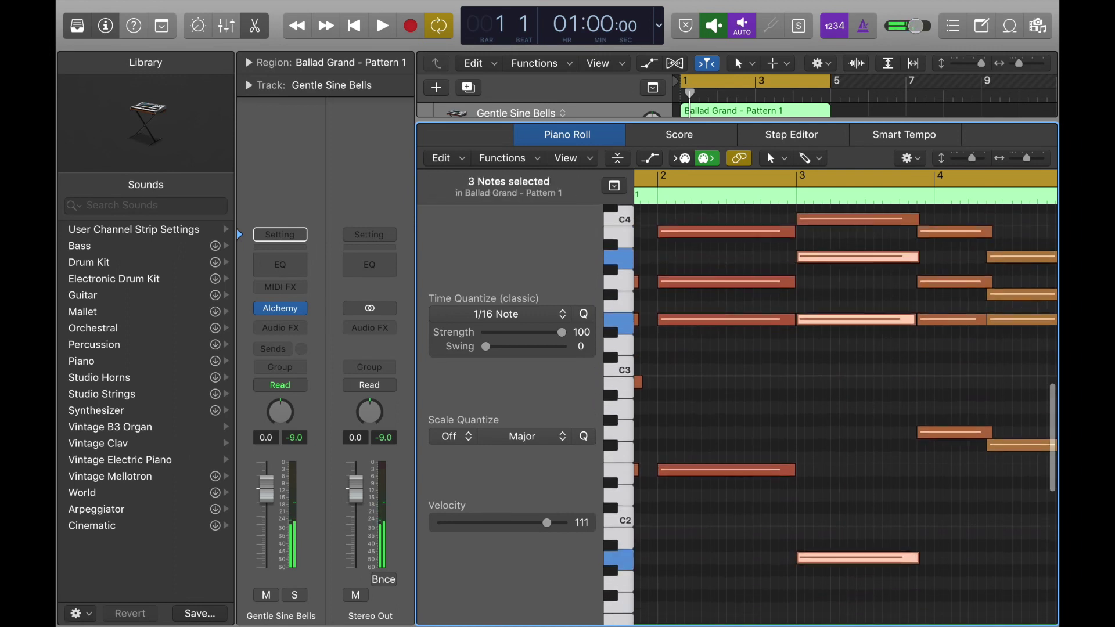
# Step: Audition two- and three-note groups of the chord just before bar 4, and undo the region's shift to the playhead
pyautogui.press('super+z')
pyautogui.press('super+z')
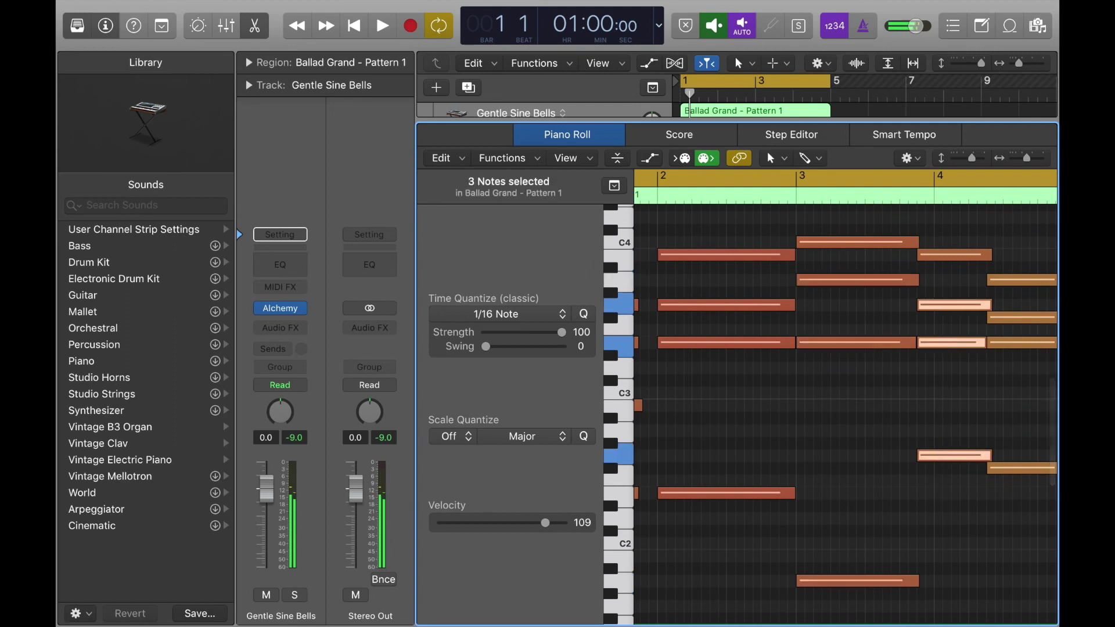
pyautogui.press('super+z')
pyautogui.press('super+z')
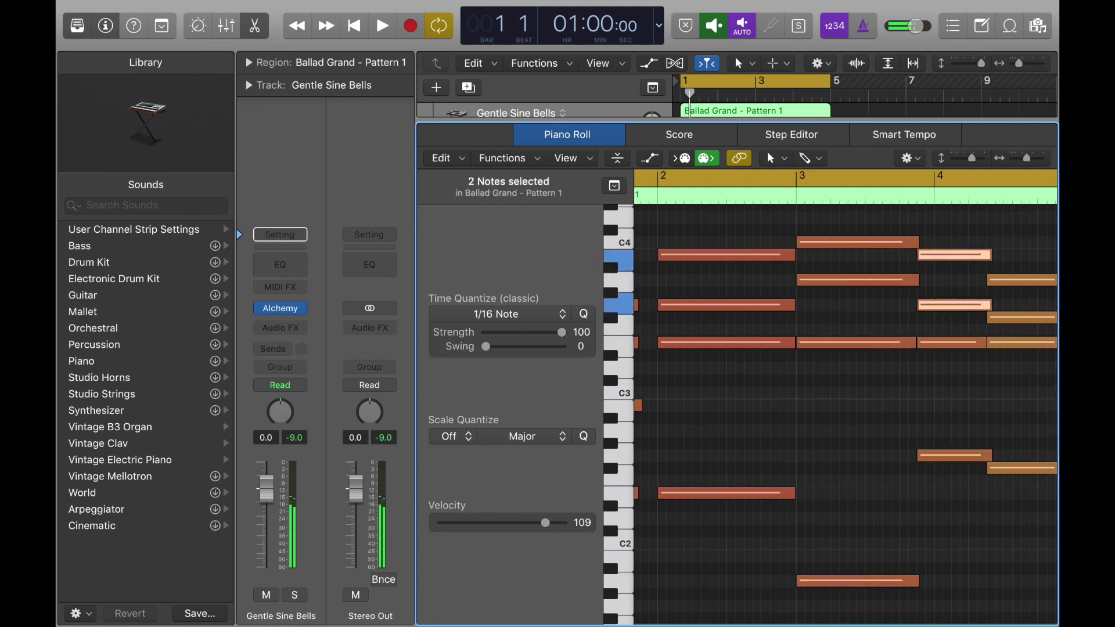
pyautogui.press('super+z')
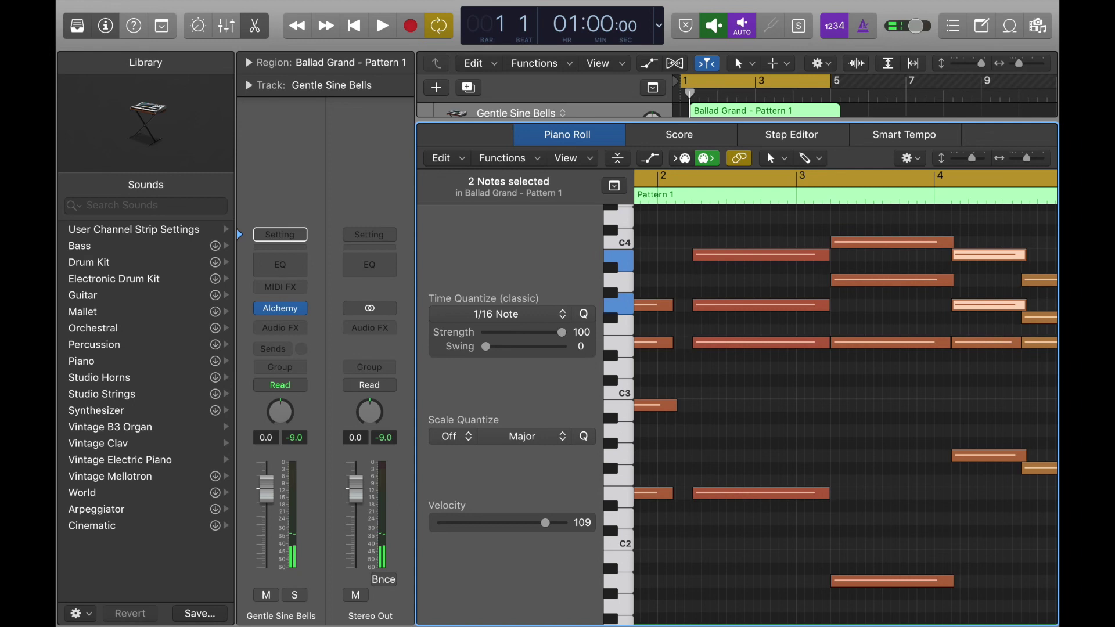
pyautogui.press('super+z')
pyautogui.press('super+z')
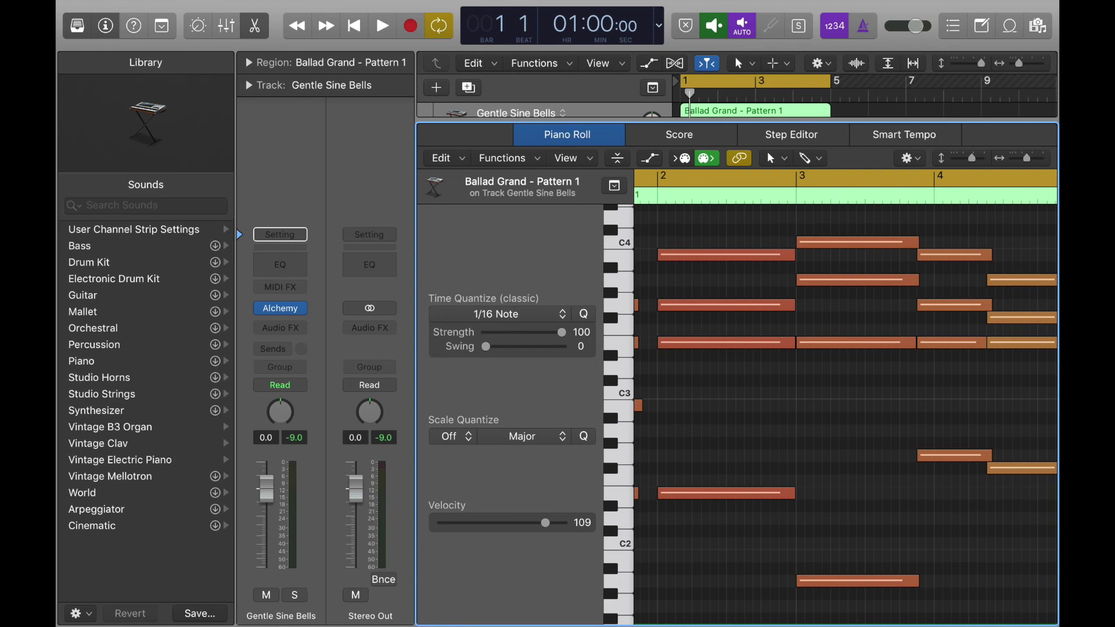
# Step: Show the Mixer to view the channel strips, and close it to return to the full Tracks area
pyautogui.press('x')
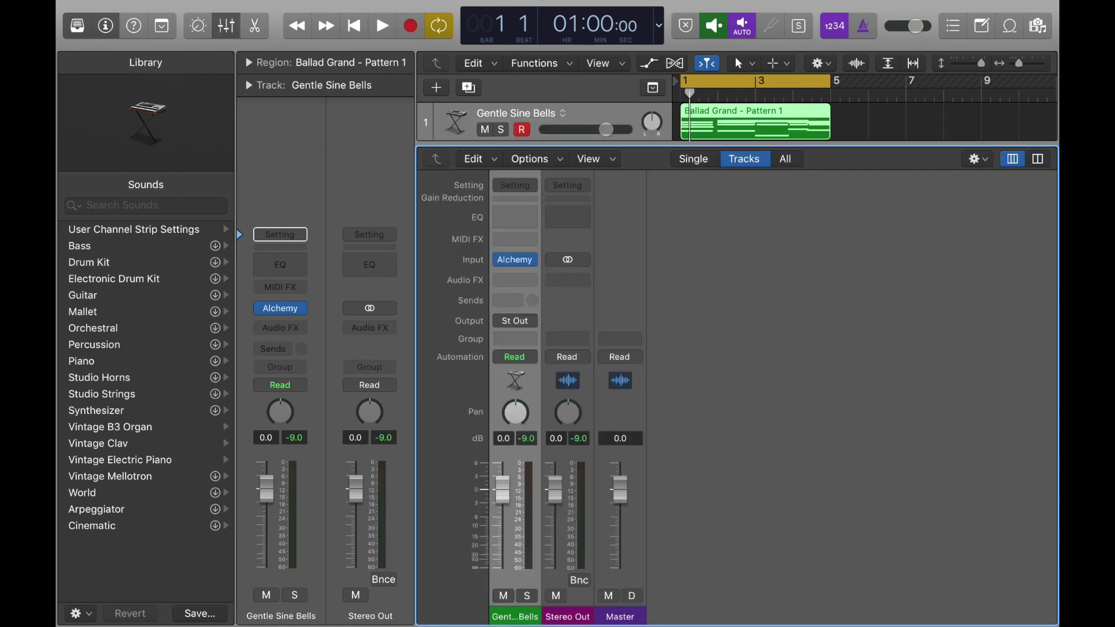
pyautogui.press('x')
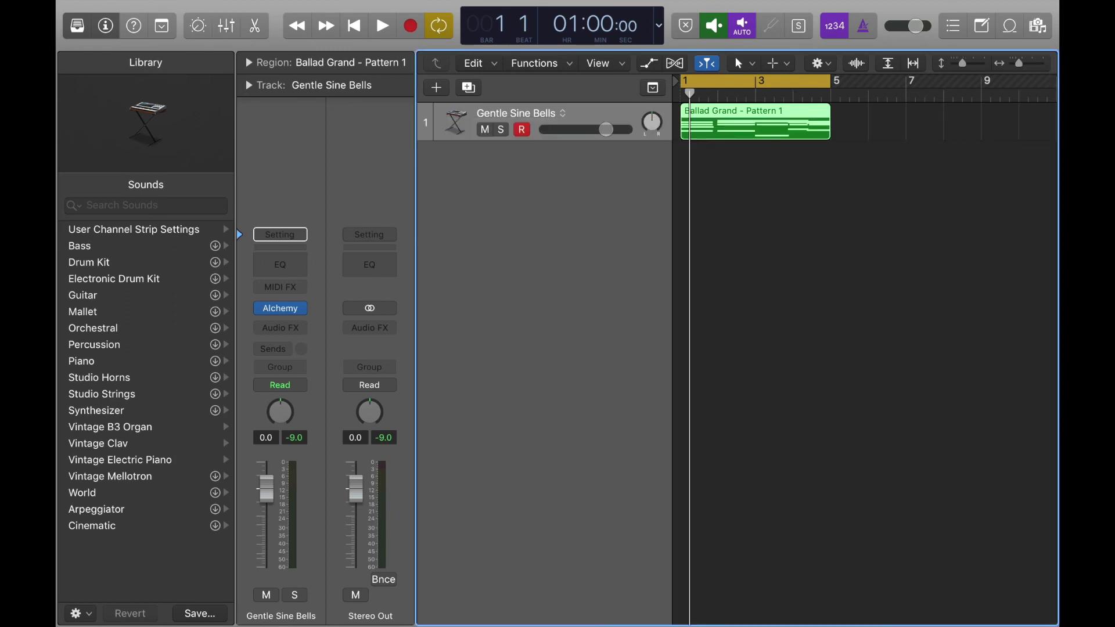